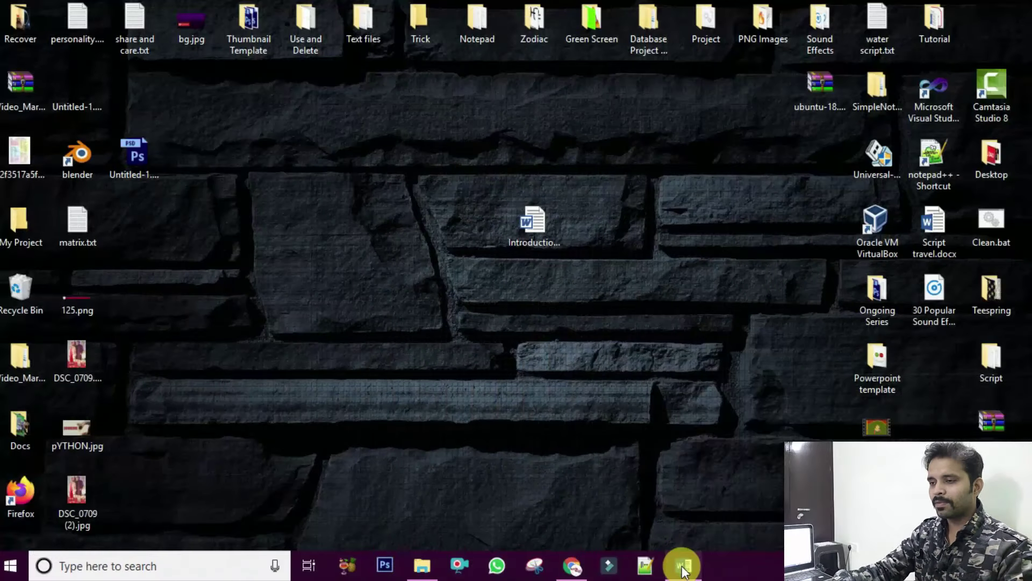
Bring the Introduction_to_Computer document up in Word, scroll through it and return to the top
{"action": "left_click", "coordinate": [683, 567]}
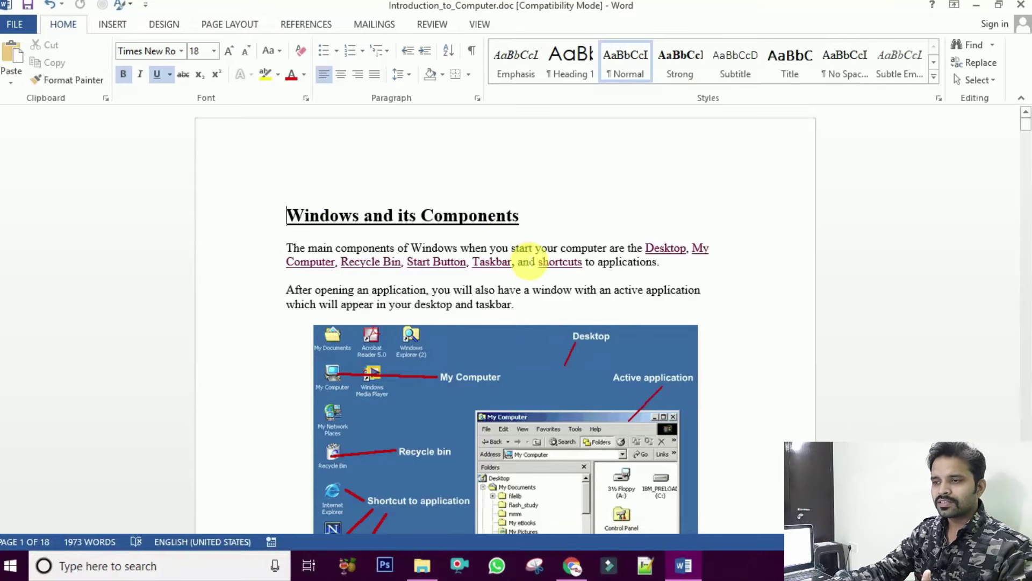
{"action": "scroll", "coordinate": [528, 262], "scroll_direction": "down", "scroll_amount": 1}
{"action": "scroll", "coordinate": [525, 258], "scroll_direction": "down", "scroll_amount": 3}
{"action": "scroll", "coordinate": [527, 275], "scroll_direction": "down", "scroll_amount": 5}
{"action": "scroll", "coordinate": [527, 288], "scroll_direction": "down", "scroll_amount": 6}
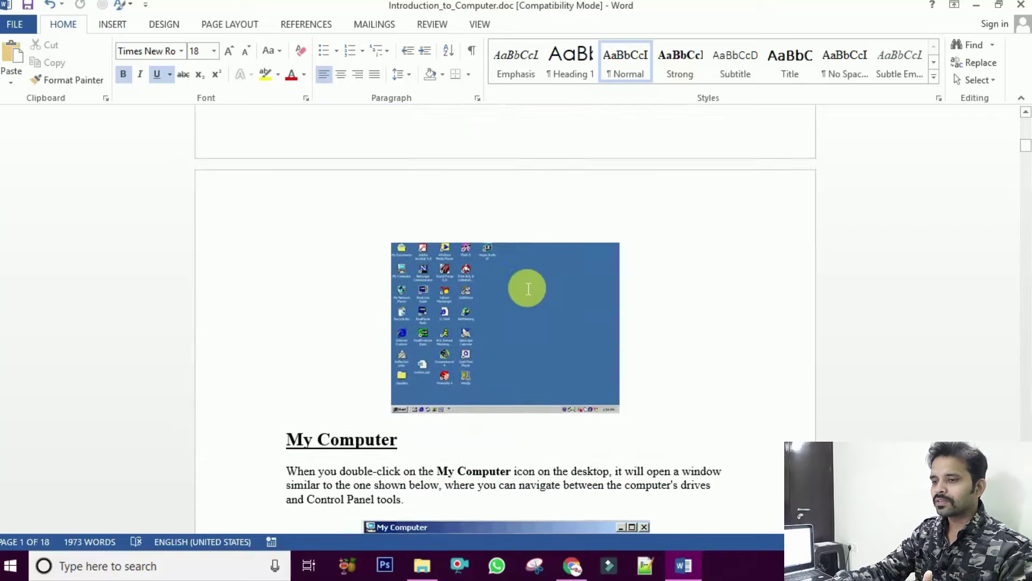
{"action": "scroll", "coordinate": [524, 280], "scroll_direction": "down", "scroll_amount": 5}
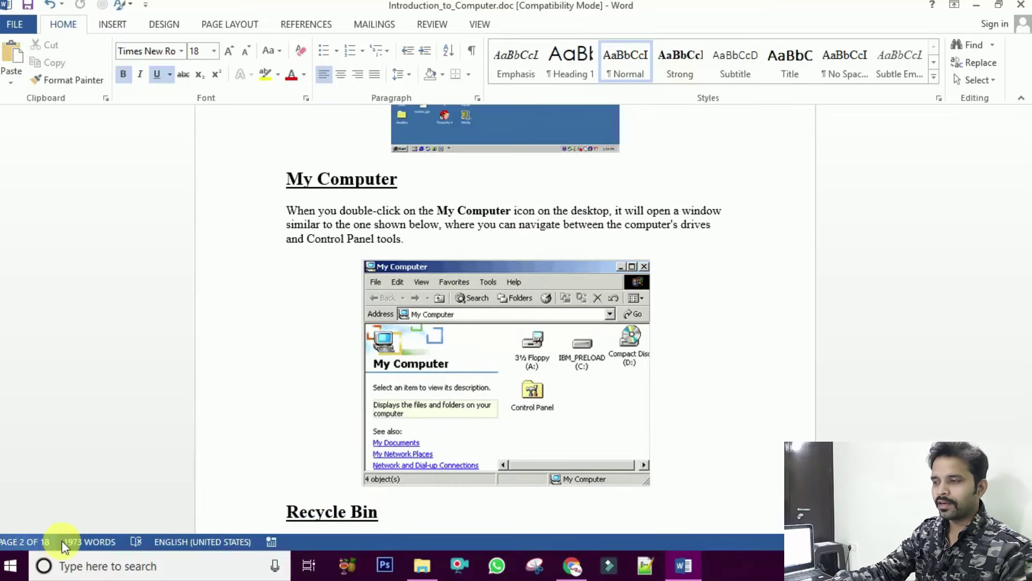
{"action": "mouse_move", "coordinate": [1027, 158]}
{"action": "left_mouse_down"}
{"action": "mouse_move", "coordinate": [1015, 389]}
{"action": "mouse_move", "coordinate": [1027, 126]}
{"action": "left_mouse_up"}
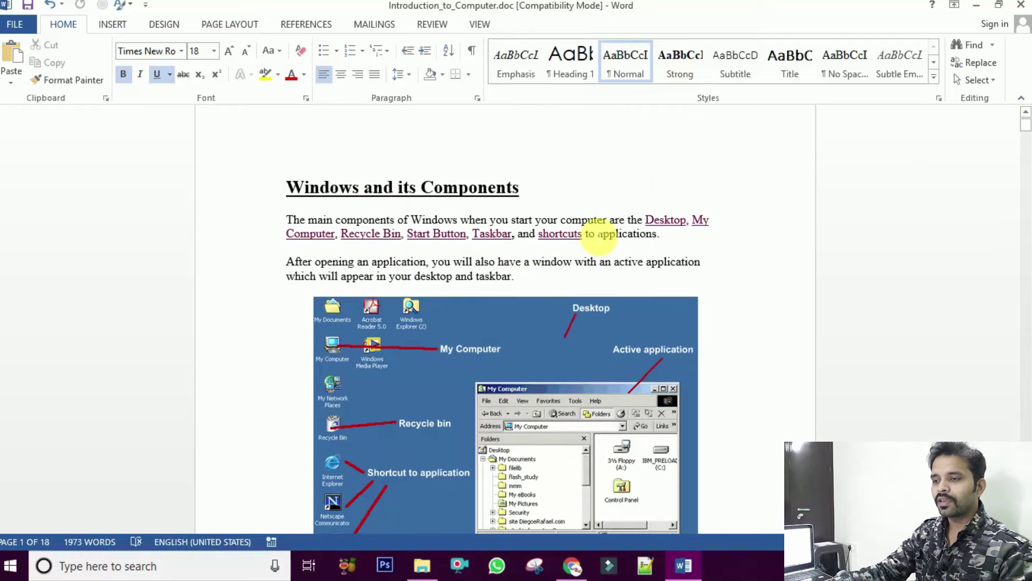
{"action": "scroll", "coordinate": [596, 231], "scroll_direction": "down", "scroll_amount": 3}
{"action": "scroll", "coordinate": [599, 240], "scroll_direction": "down", "scroll_amount": 2}
{"action": "scroll", "coordinate": [597, 236], "scroll_direction": "down", "scroll_amount": 3}
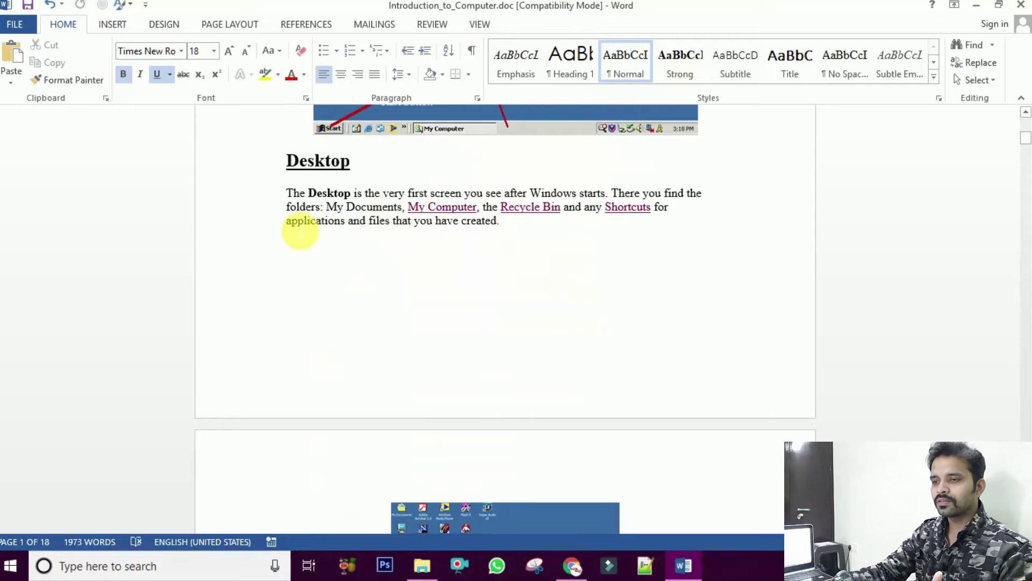
{"action": "scroll", "coordinate": [613, 295], "scroll_direction": "up", "scroll_amount": 3}
{"action": "scroll", "coordinate": [618, 296], "scroll_direction": "up", "scroll_amount": 5}
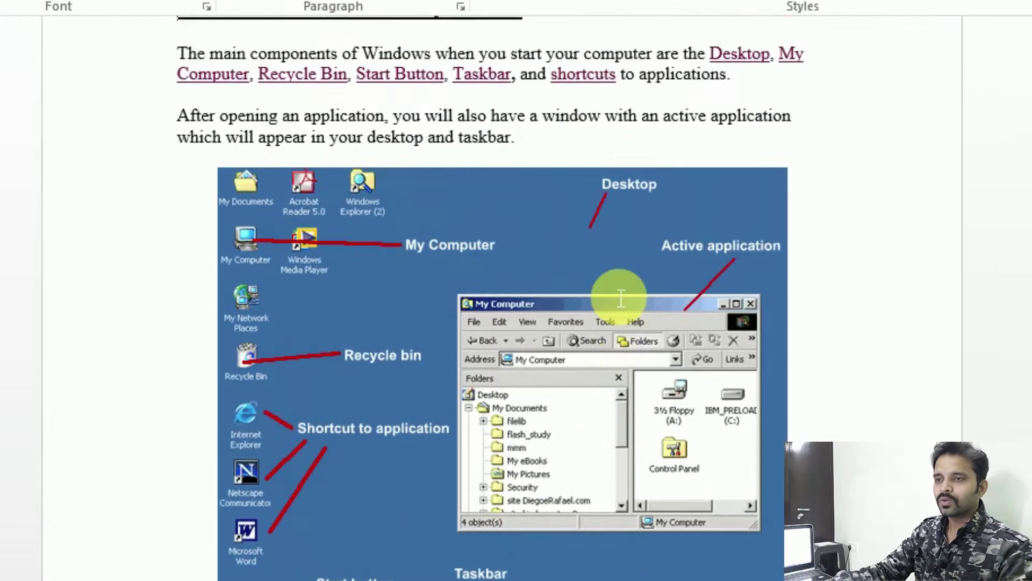
{"action": "scroll", "coordinate": [621, 298], "scroll_direction": "up", "scroll_amount": 3}
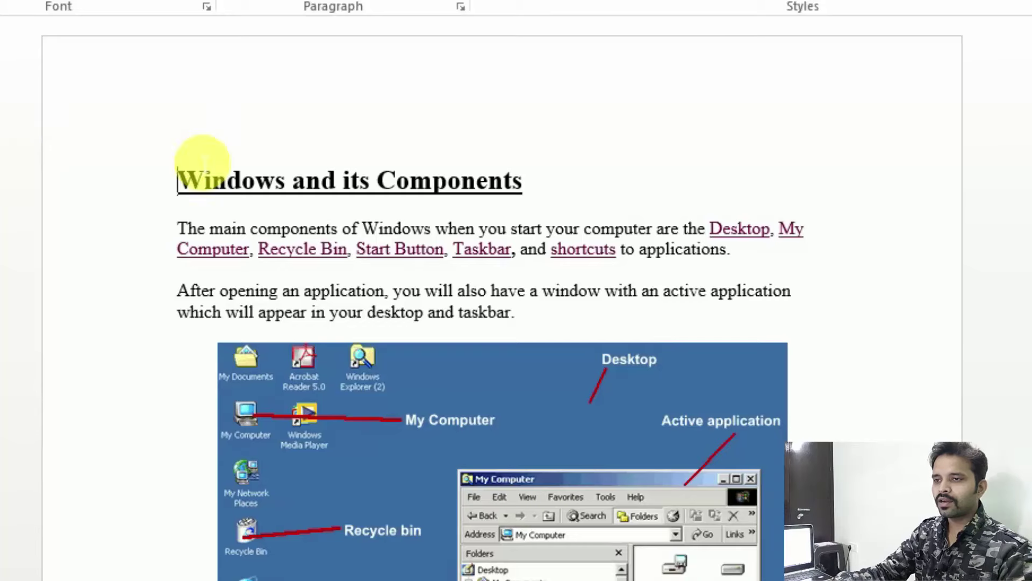
Remove the empty line above 'Windows and its Components' and insert a page break before it
{"action": "left_click", "coordinate": [271, 212]}
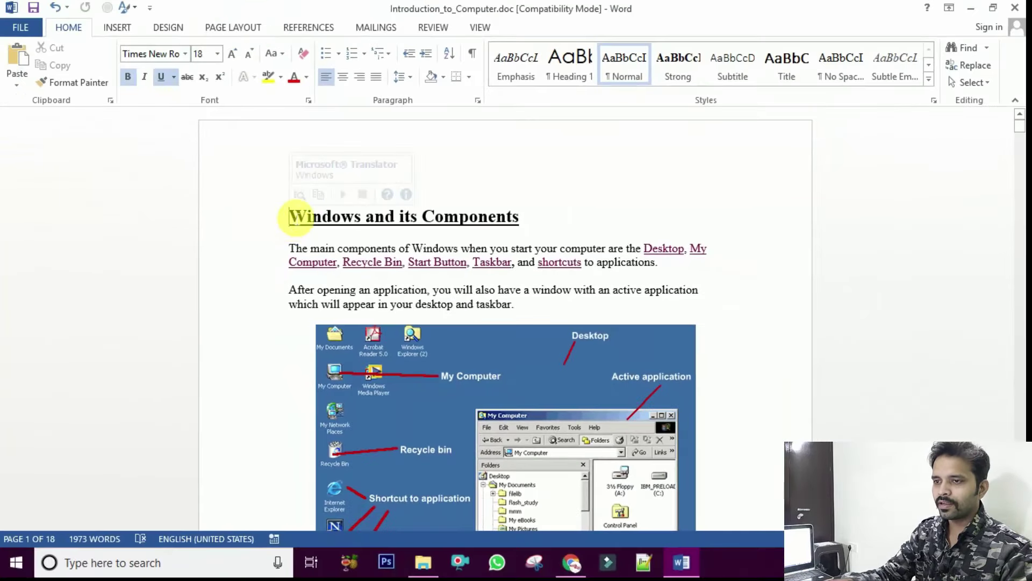
{"action": "key", "text": "BackSpace"}
{"action": "left_click", "coordinate": [305, 209]}
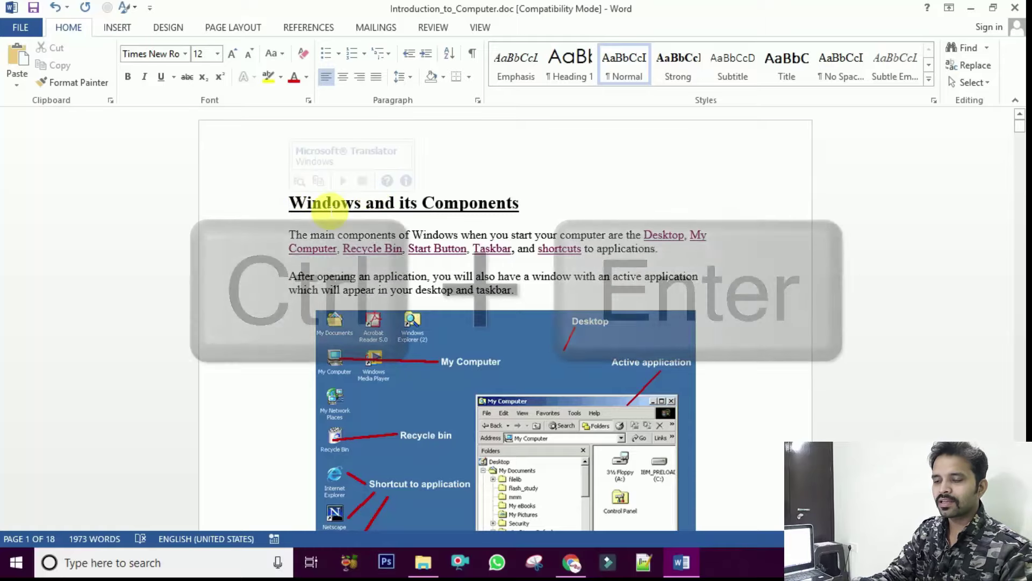
{"action": "key", "text": "ctrl+Return"}
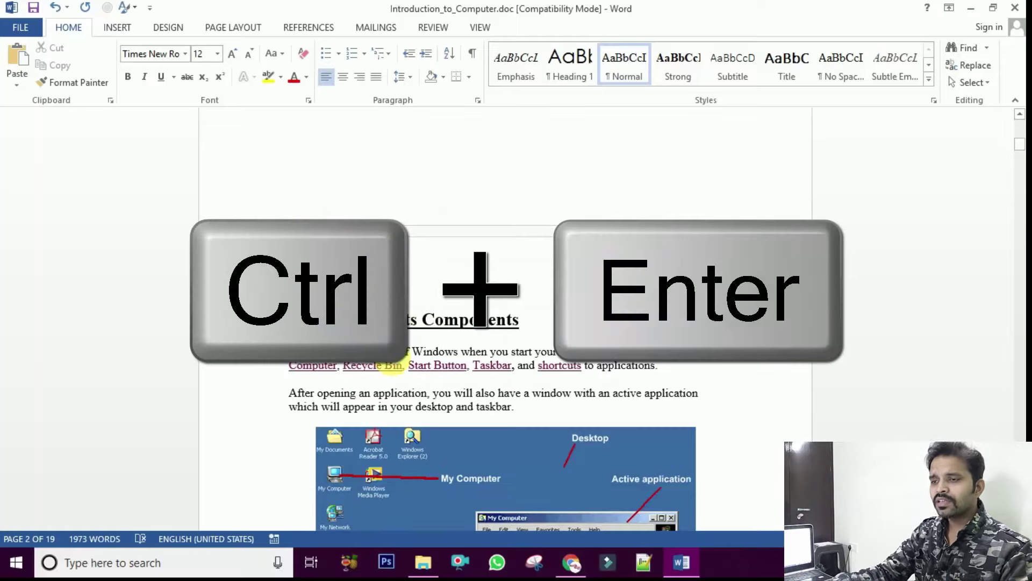
{"action": "scroll", "coordinate": [461, 201], "scroll_direction": "up", "scroll_amount": 5}
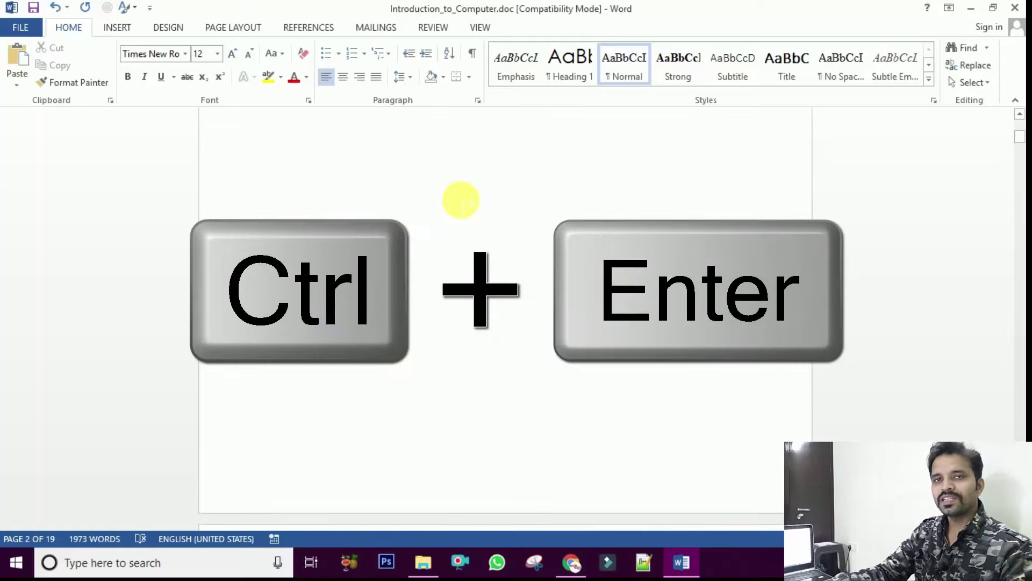
{"action": "scroll", "coordinate": [461, 201], "scroll_direction": "up", "scroll_amount": 5}
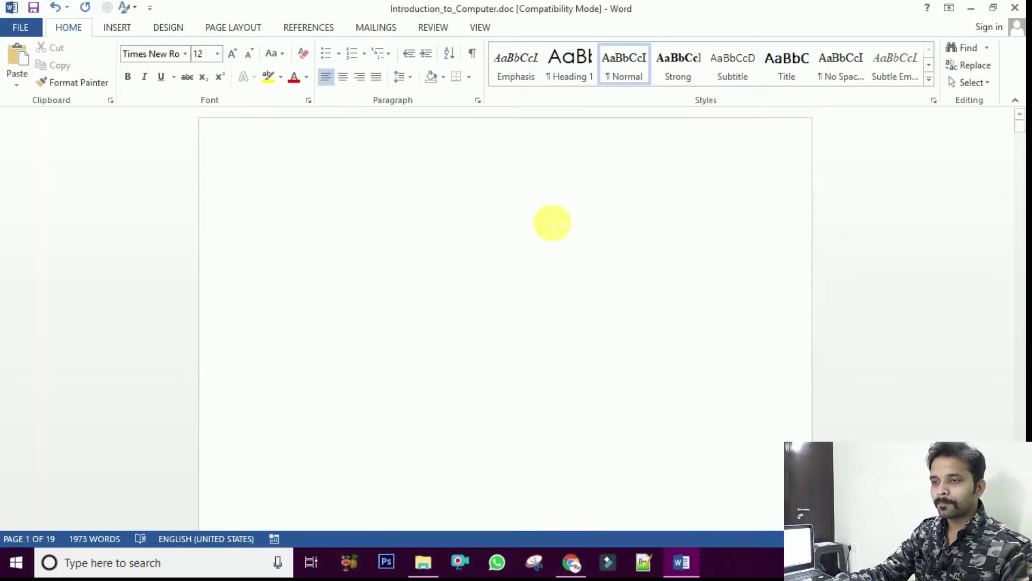
{"action": "scroll", "coordinate": [538, 215], "scroll_direction": "down", "scroll_amount": 5}
{"action": "scroll", "coordinate": [541, 221], "scroll_direction": "down", "scroll_amount": 5}
{"action": "scroll", "coordinate": [537, 220], "scroll_direction": "down", "scroll_amount": 1}
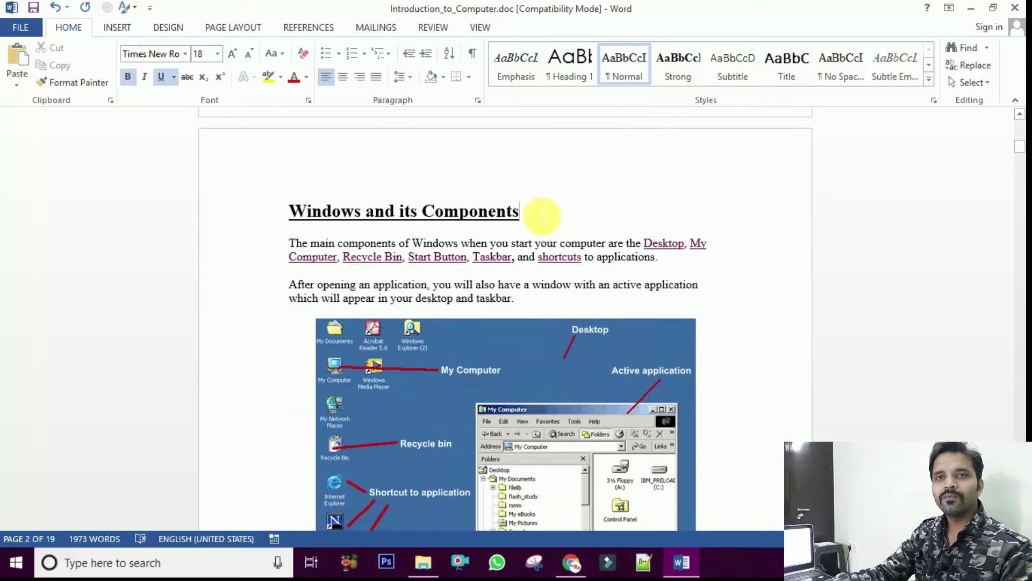
Make 'Windows and its Components' a bold, left-aligned Heading 1
{"action": "left_click_drag", "start_coordinate": [529, 218], "coordinate": [306, 217]}
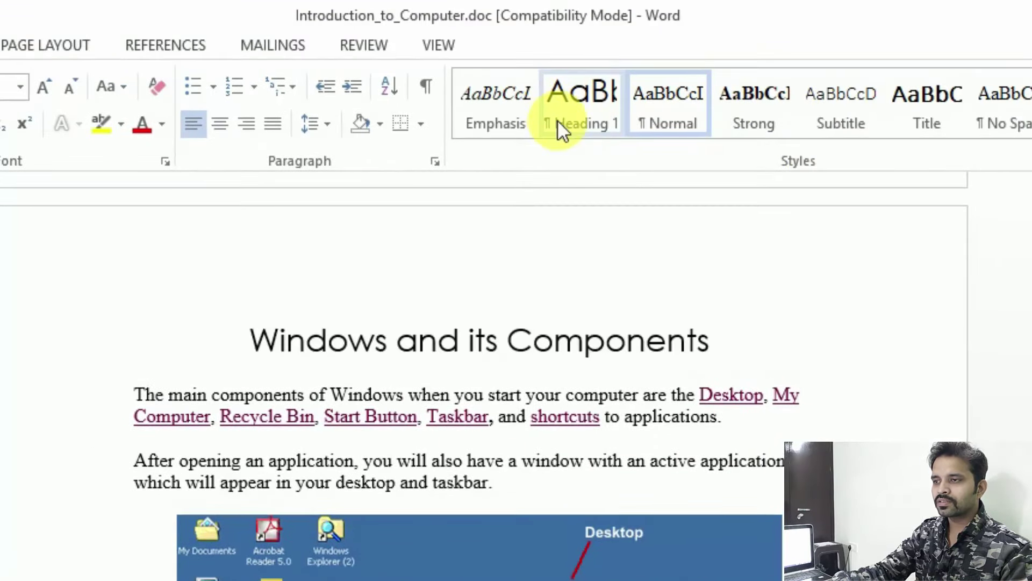
{"action": "left_click", "coordinate": [557, 121]}
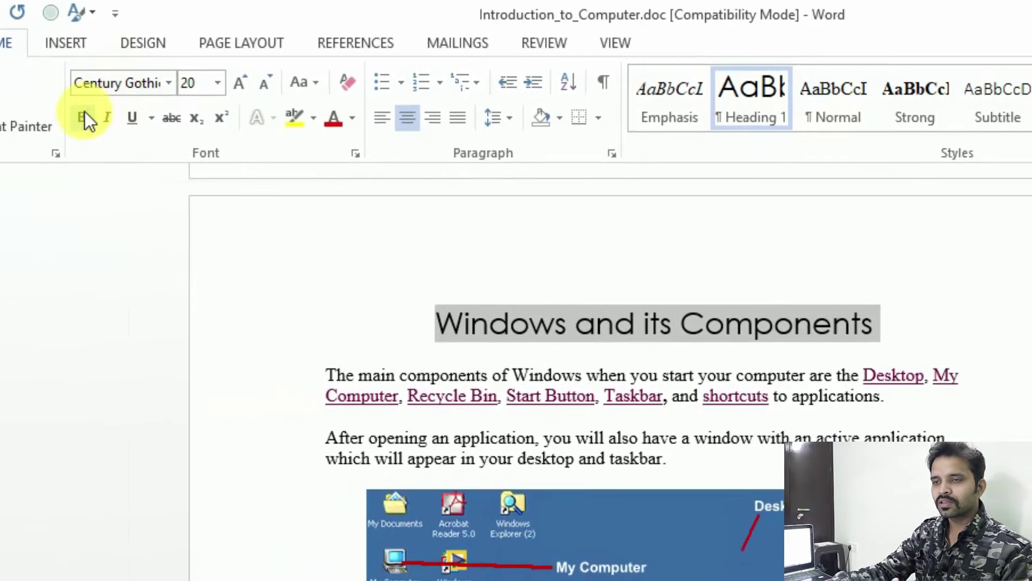
{"action": "left_click", "coordinate": [83, 115]}
{"action": "left_click", "coordinate": [385, 124]}
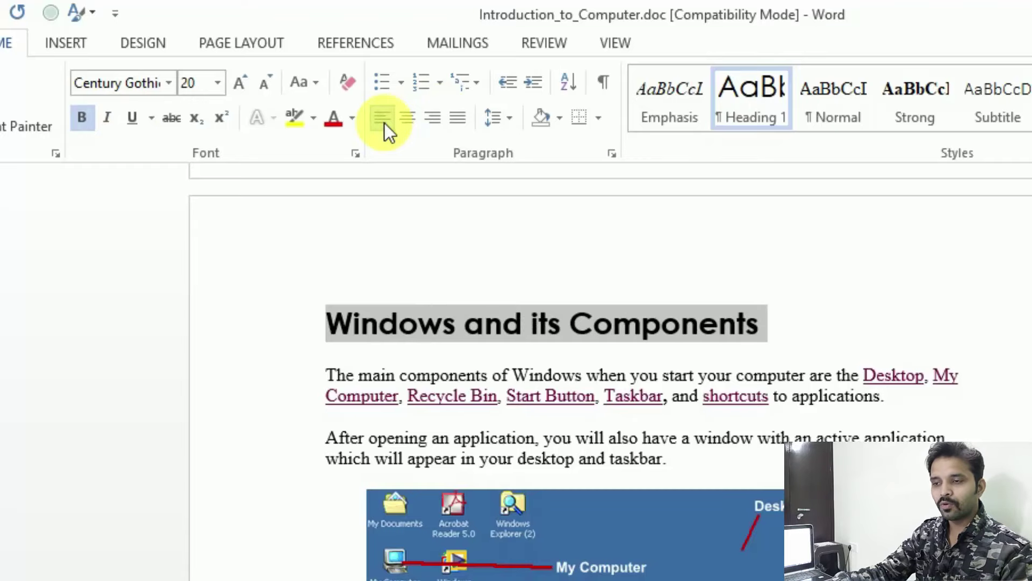
Apply Heading 1 to the Desktop and My Computer headings, left-aligning My Computer
{"action": "scroll", "coordinate": [633, 381], "scroll_direction": "down", "scroll_amount": 5}
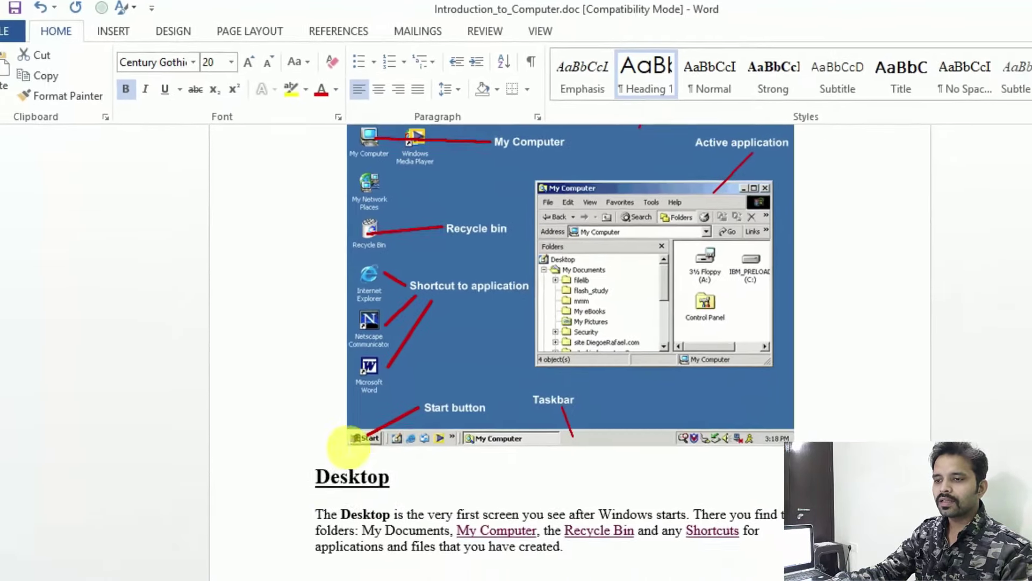
{"action": "left_click_drag", "start_coordinate": [392, 435], "coordinate": [313, 434]}
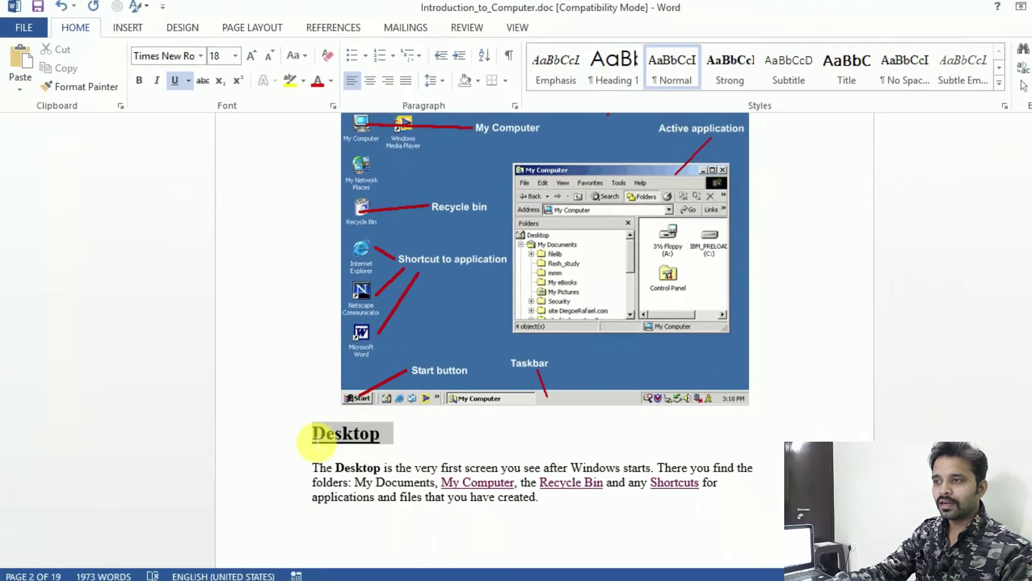
{"action": "left_click", "coordinate": [613, 76]}
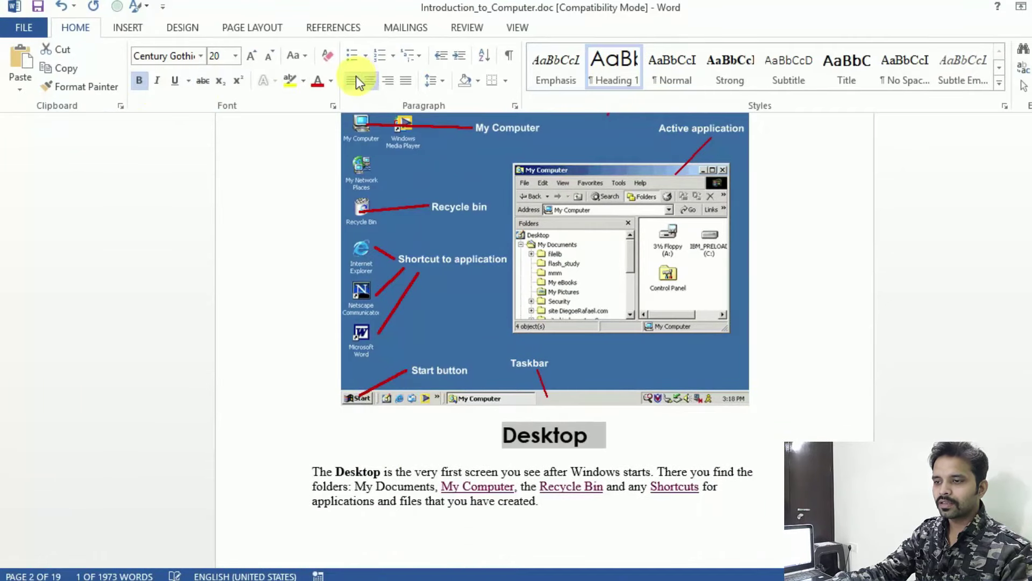
{"action": "scroll", "coordinate": [592, 387], "scroll_direction": "down", "scroll_amount": 5}
{"action": "scroll", "coordinate": [538, 350], "scroll_direction": "down", "scroll_amount": 3}
{"action": "left_click_drag", "start_coordinate": [428, 316], "coordinate": [313, 316]}
{"action": "left_click", "coordinate": [616, 67]}
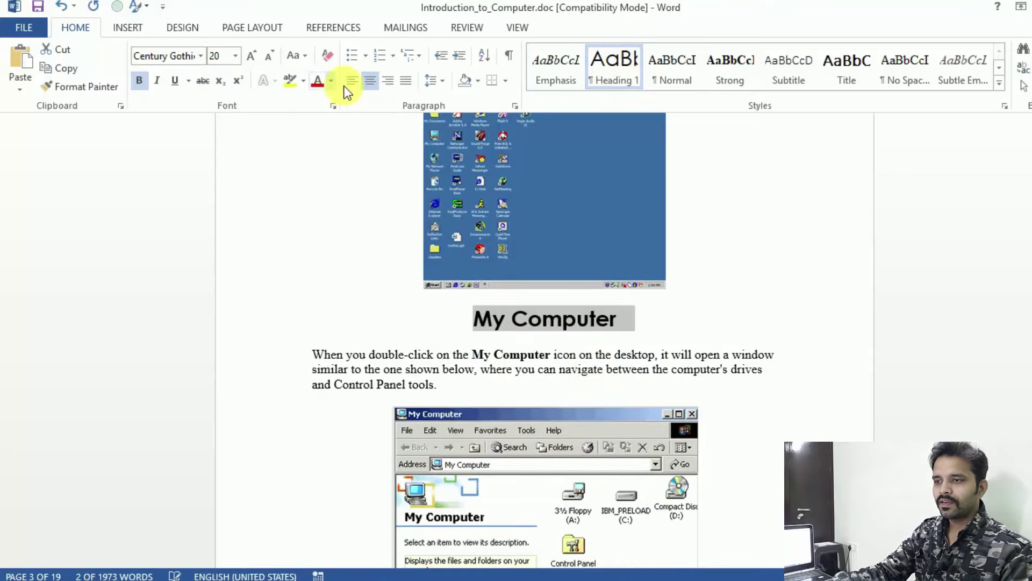
{"action": "left_click", "coordinate": [350, 84]}
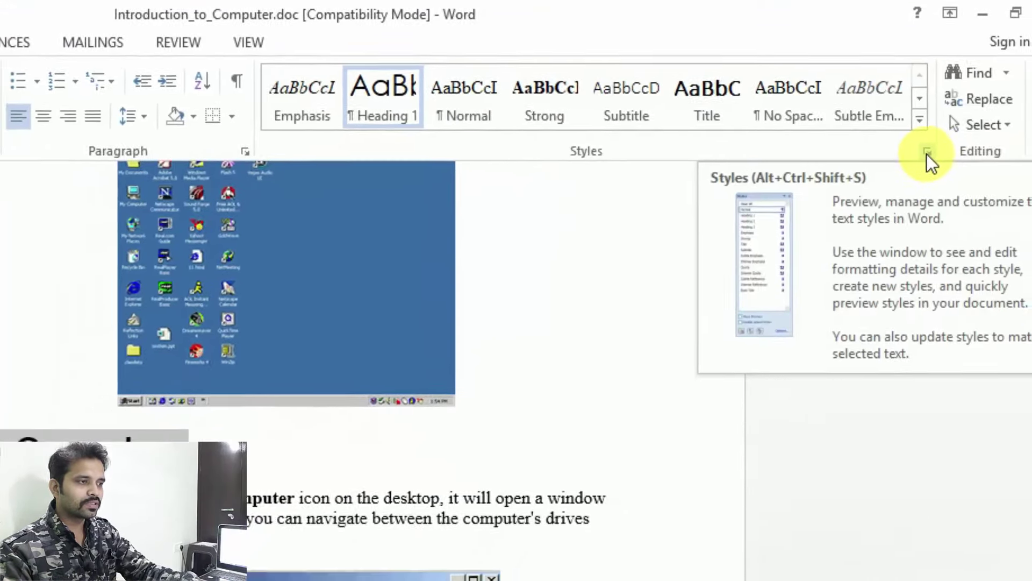
In the Styles pane options, show Recommended styles and enable showing the next heading level
{"action": "left_click", "coordinate": [927, 153]}
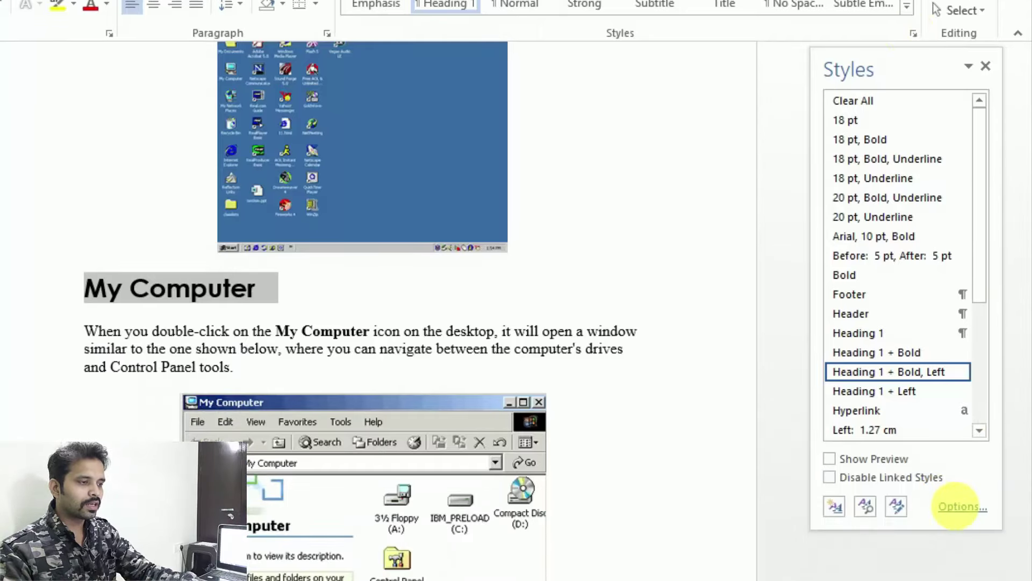
{"action": "left_click", "coordinate": [963, 507]}
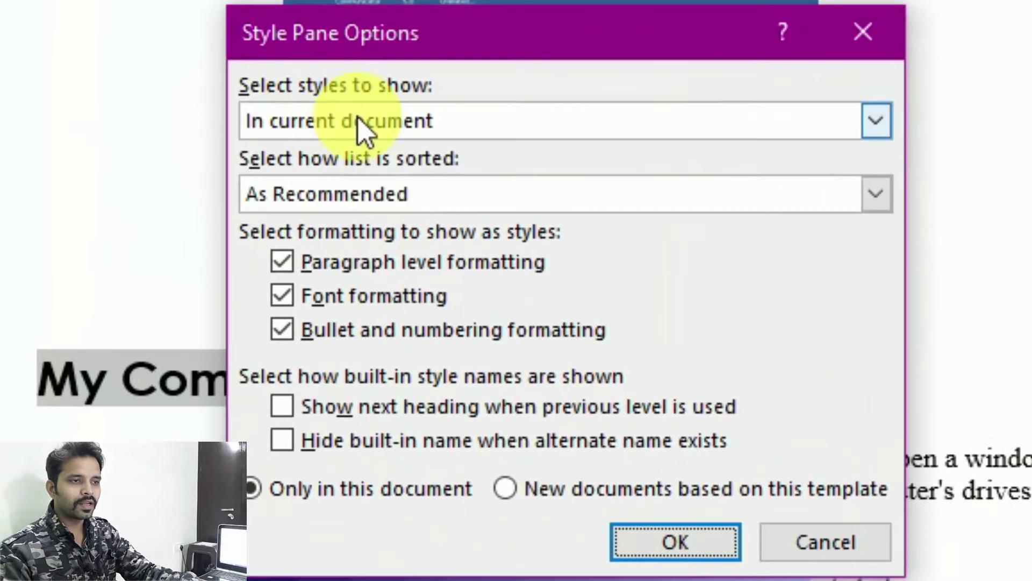
{"action": "left_click", "coordinate": [362, 130]}
{"action": "left_click", "coordinate": [357, 154]}
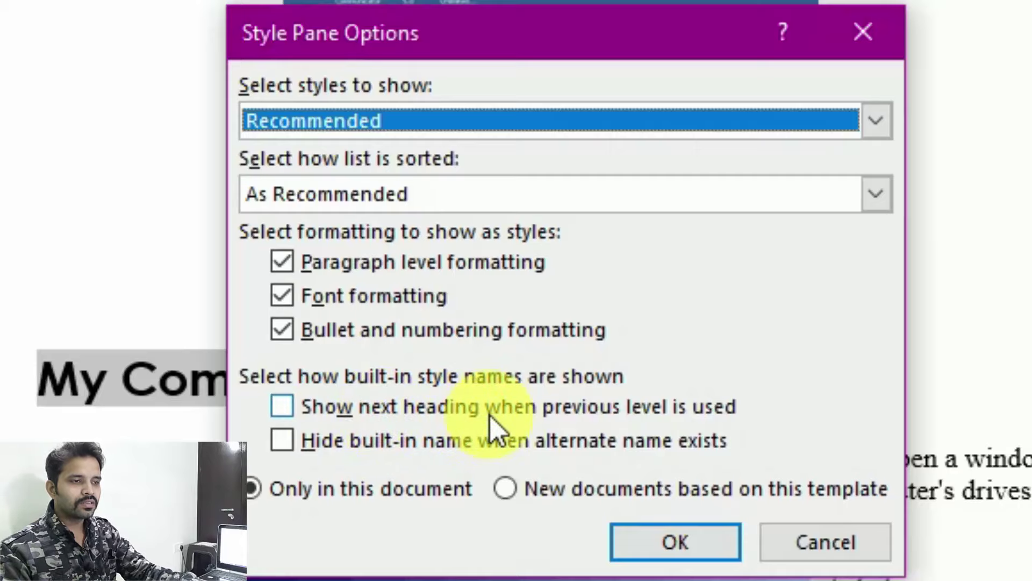
{"action": "left_click", "coordinate": [283, 409]}
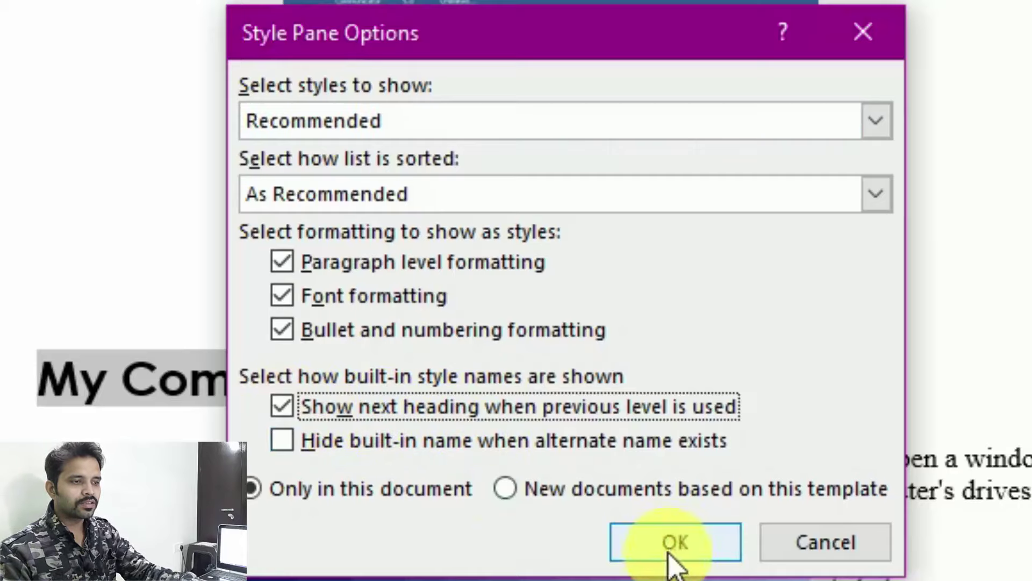
{"action": "left_click", "coordinate": [675, 551]}
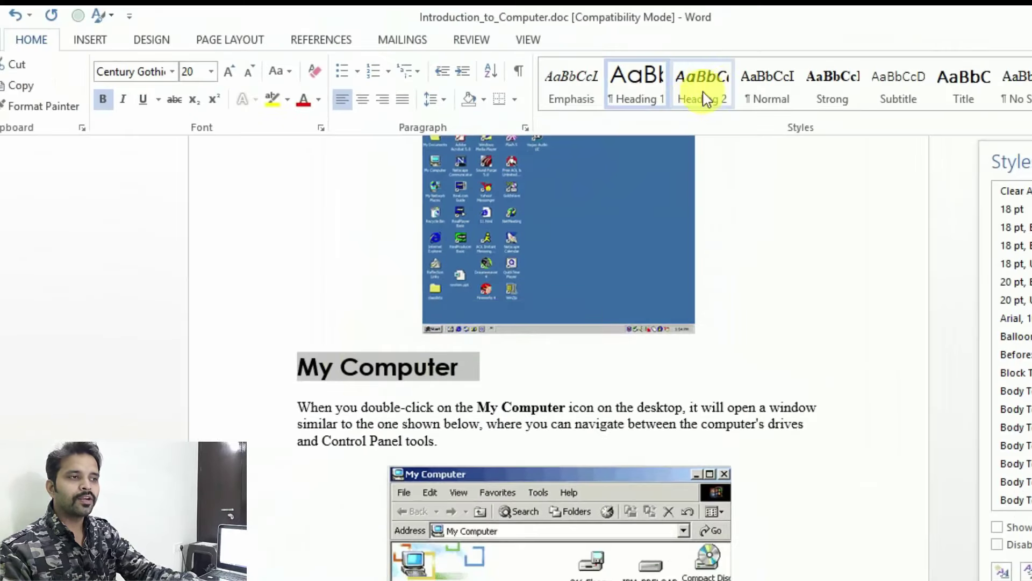
Apply Heading 2 to the Recycle Bin heading
{"action": "scroll", "coordinate": [538, 344], "scroll_direction": "down", "scroll_amount": 2}
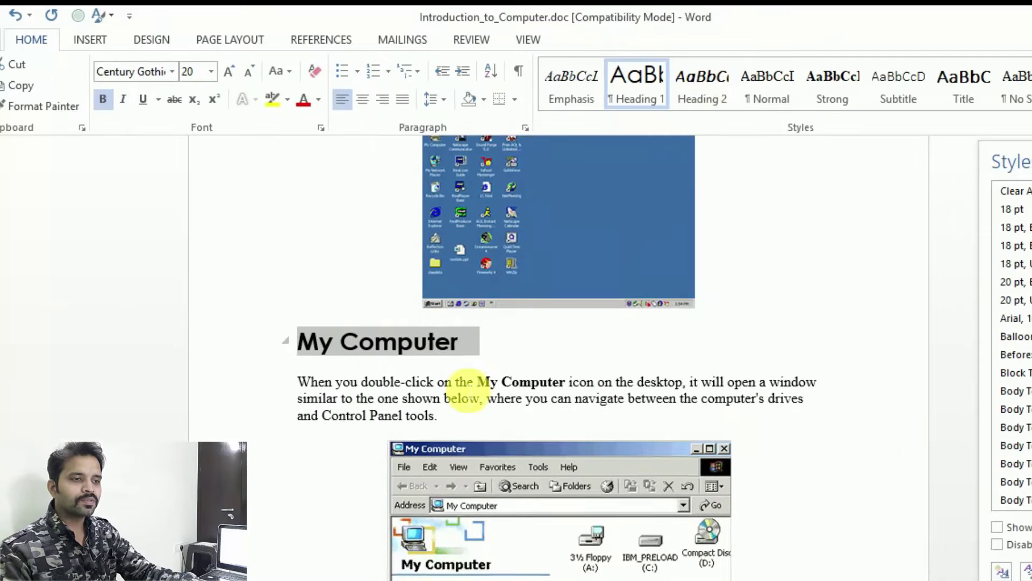
{"action": "scroll", "coordinate": [469, 388], "scroll_direction": "up", "scroll_amount": 1}
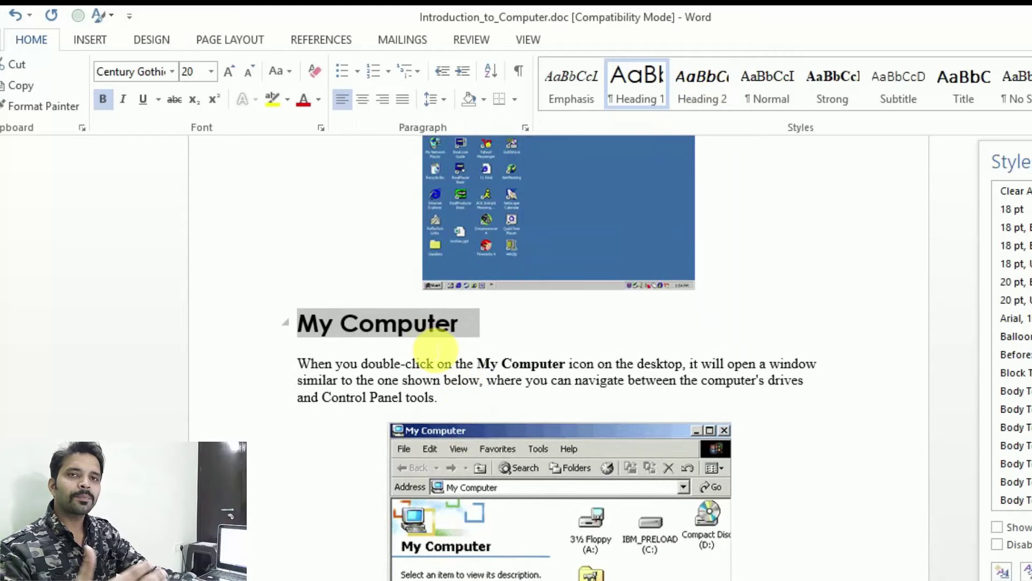
{"action": "scroll", "coordinate": [436, 347], "scroll_direction": "down", "scroll_amount": 1}
{"action": "scroll", "coordinate": [430, 345], "scroll_direction": "down", "scroll_amount": 7}
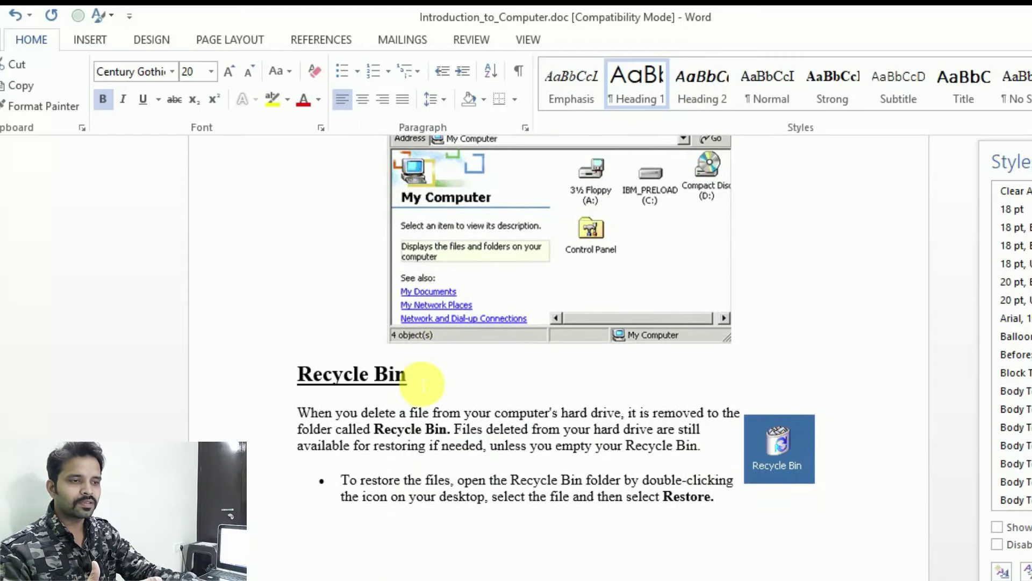
{"action": "left_click", "coordinate": [410, 377]}
{"action": "left_click_drag", "start_coordinate": [396, 376], "coordinate": [300, 371]}
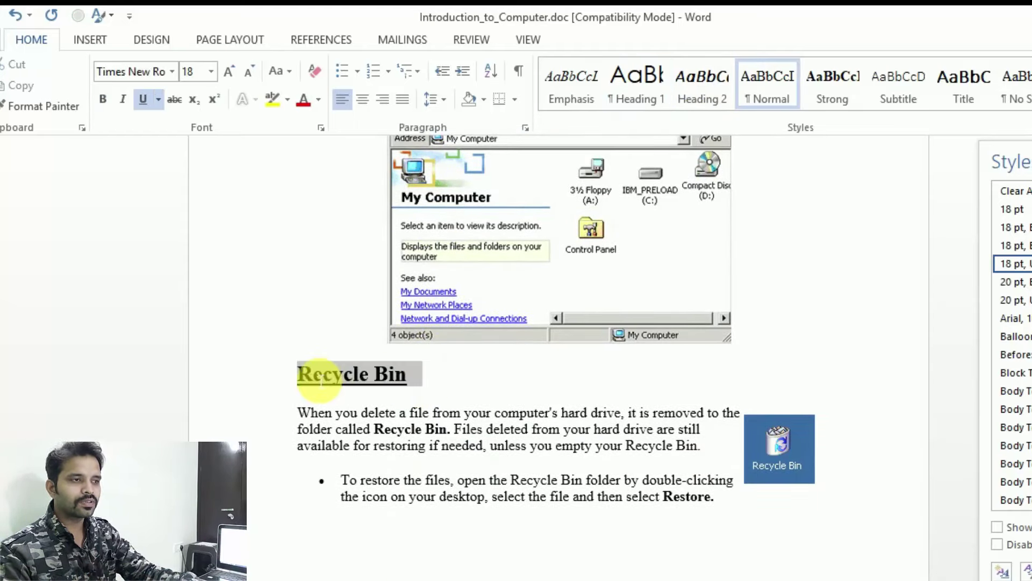
{"action": "left_click", "coordinate": [707, 96]}
Remove the italics from the Recycle Bin heading and left-align it
{"action": "scroll", "coordinate": [426, 369], "scroll_direction": "down", "scroll_amount": 1}
{"action": "scroll", "coordinate": [426, 369], "scroll_direction": "down", "scroll_amount": 1}
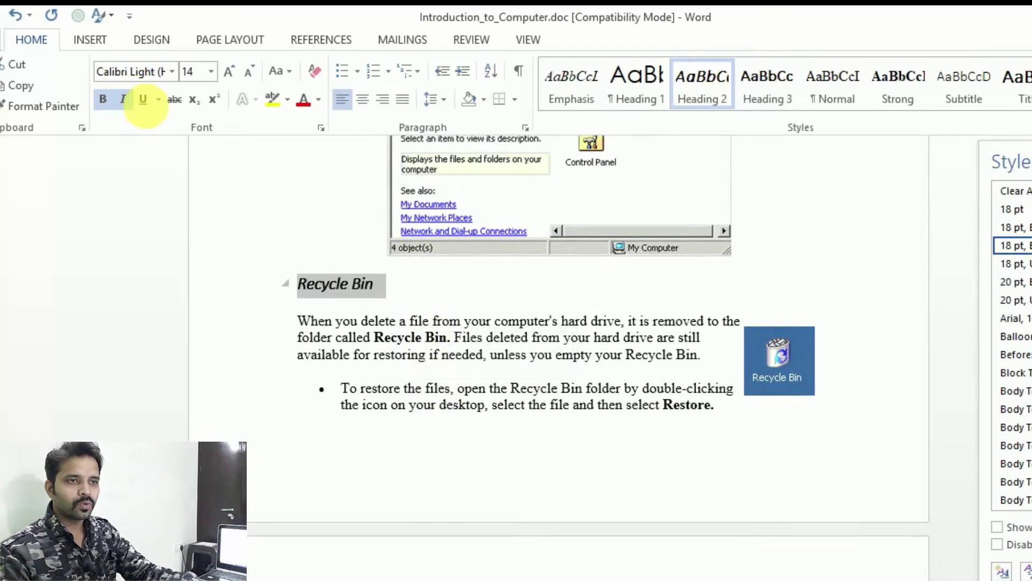
{"action": "left_click", "coordinate": [123, 101]}
{"action": "left_click", "coordinate": [343, 100]}
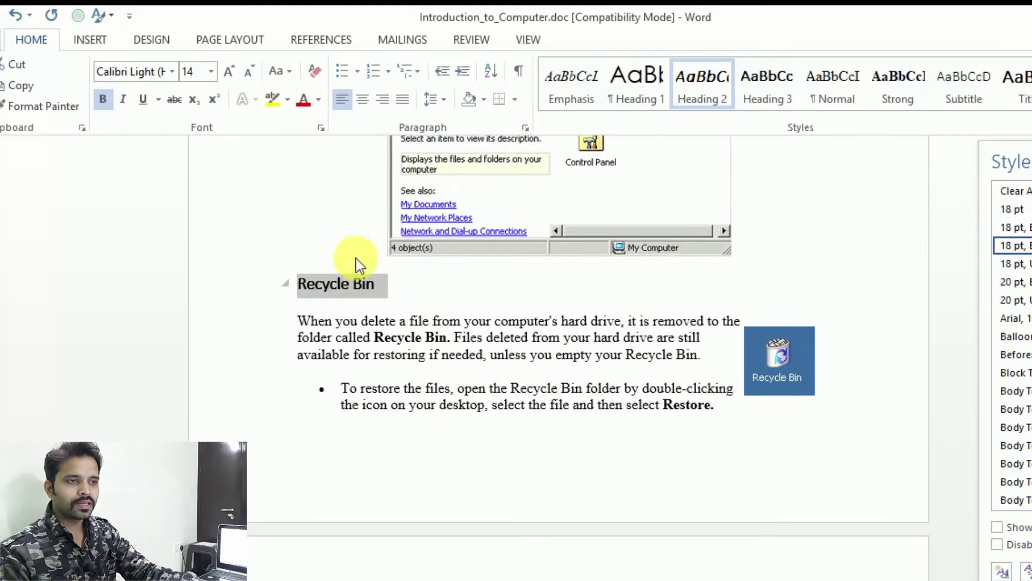
{"action": "left_click", "coordinate": [363, 102]}
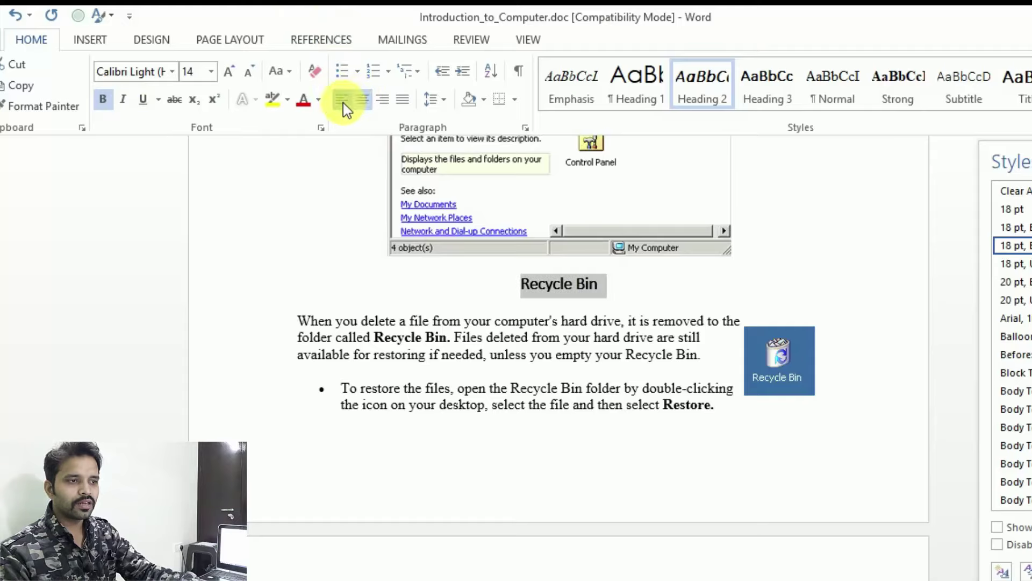
{"action": "left_click", "coordinate": [343, 101]}
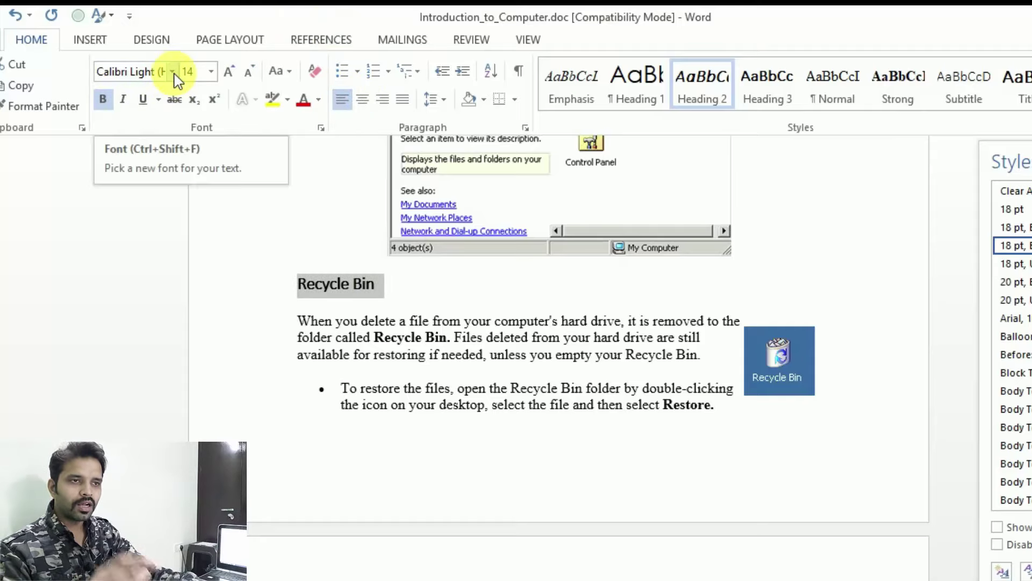
Apply Heading 2 to the Minimize/Maximize/Close Buttons and Start Menu headings
{"action": "scroll", "coordinate": [409, 323], "scroll_direction": "down", "scroll_amount": 4}
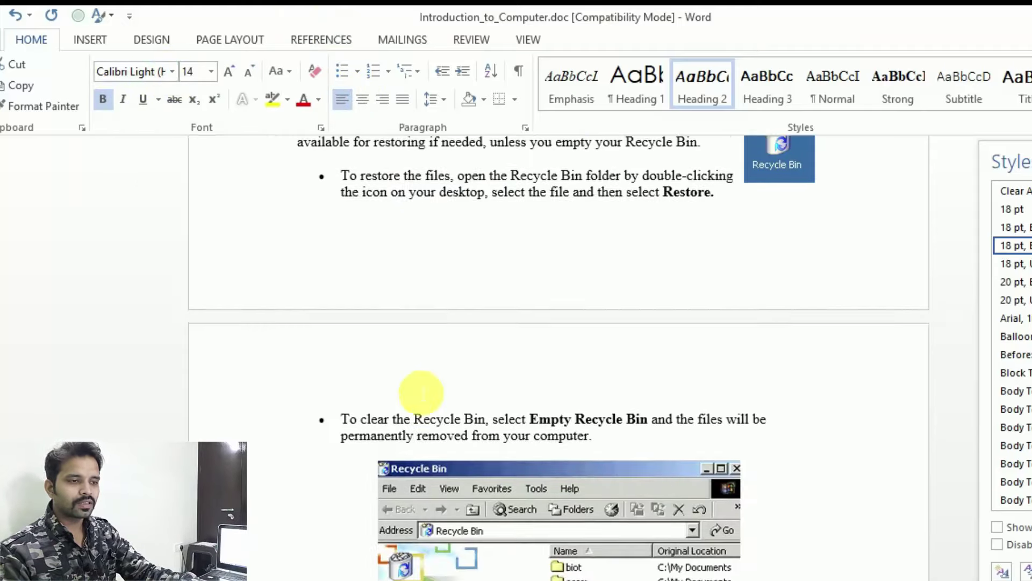
{"action": "scroll", "coordinate": [421, 396], "scroll_direction": "down", "scroll_amount": 3}
{"action": "scroll", "coordinate": [422, 397], "scroll_direction": "down", "scroll_amount": 3}
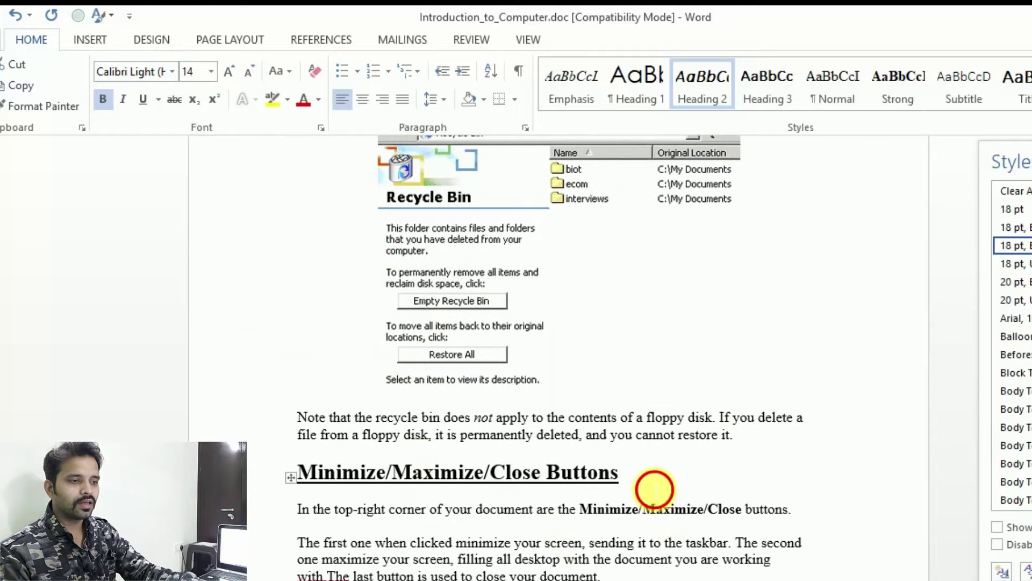
{"action": "left_click_drag", "start_coordinate": [655, 489], "coordinate": [293, 473]}
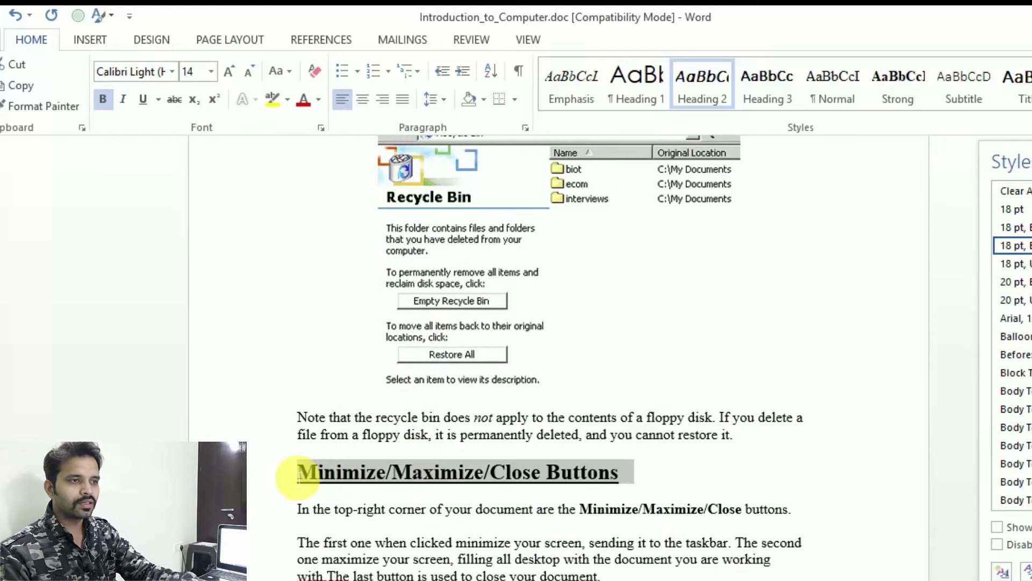
{"action": "left_click", "coordinate": [702, 100]}
{"action": "scroll", "coordinate": [599, 425], "scroll_direction": "down", "scroll_amount": 2}
{"action": "scroll", "coordinate": [483, 362], "scroll_direction": "down", "scroll_amount": 2}
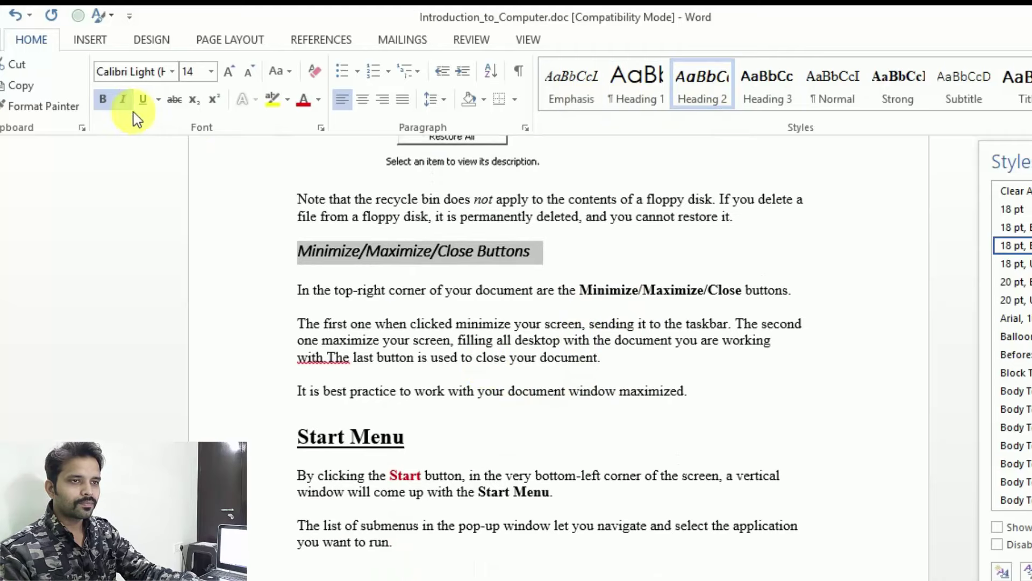
{"action": "scroll", "coordinate": [301, 285], "scroll_direction": "down", "scroll_amount": 1}
{"action": "left_click_drag", "start_coordinate": [417, 395], "coordinate": [319, 389]}
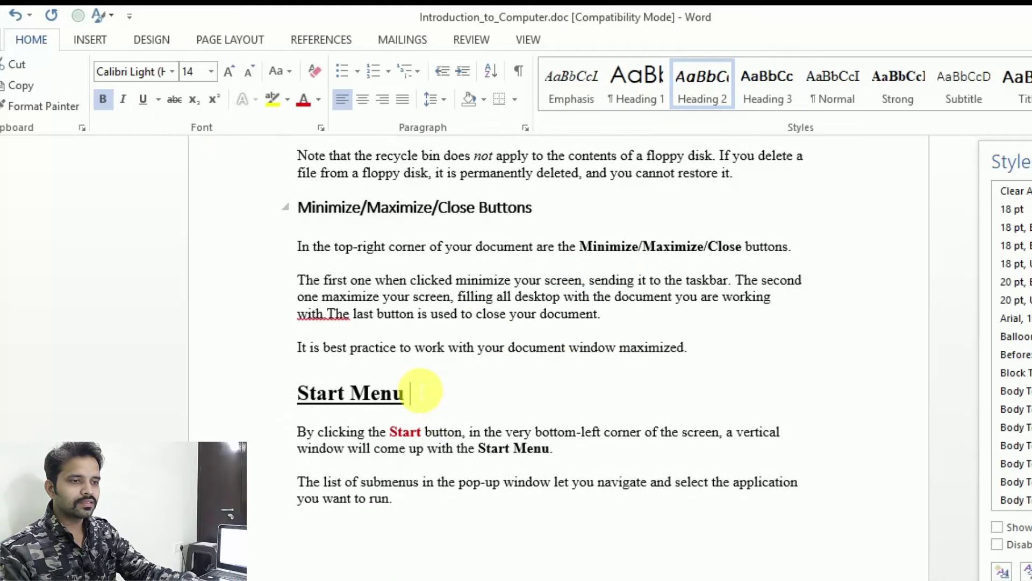
{"action": "left_click", "coordinate": [698, 100]}
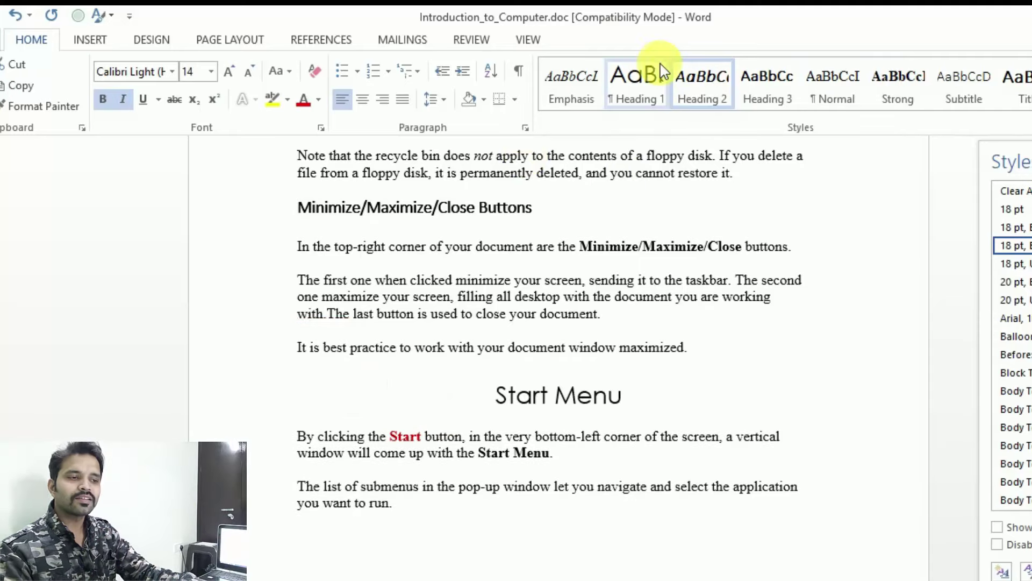
Apply Heading 2 to the Taskbar and Shortcut headings
{"action": "scroll", "coordinate": [546, 324], "scroll_direction": "down", "scroll_amount": 4}
{"action": "scroll", "coordinate": [546, 328], "scroll_direction": "down", "scroll_amount": 4}
{"action": "scroll", "coordinate": [546, 330], "scroll_direction": "down", "scroll_amount": 4}
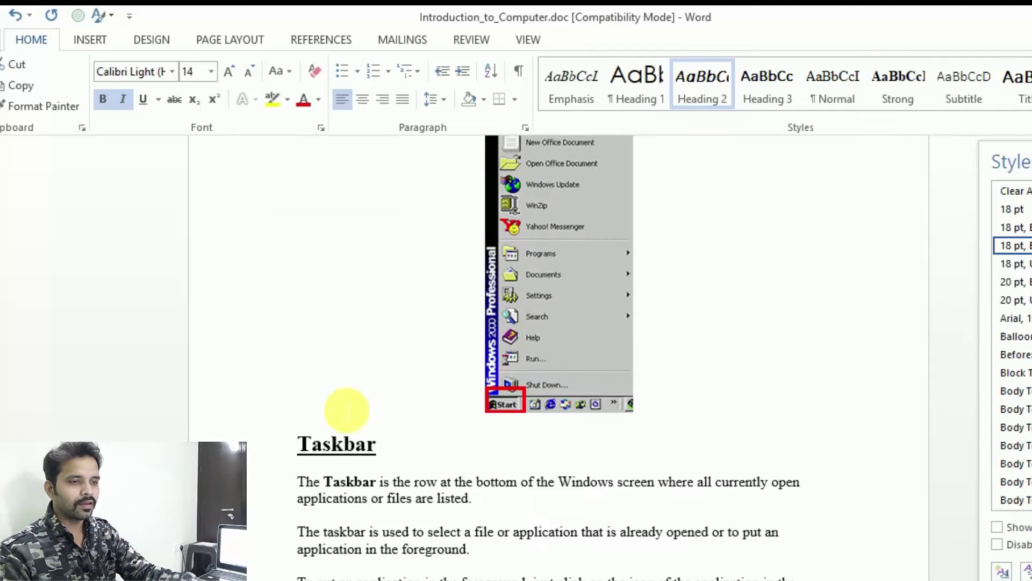
{"action": "left_click_drag", "start_coordinate": [380, 445], "coordinate": [296, 445]}
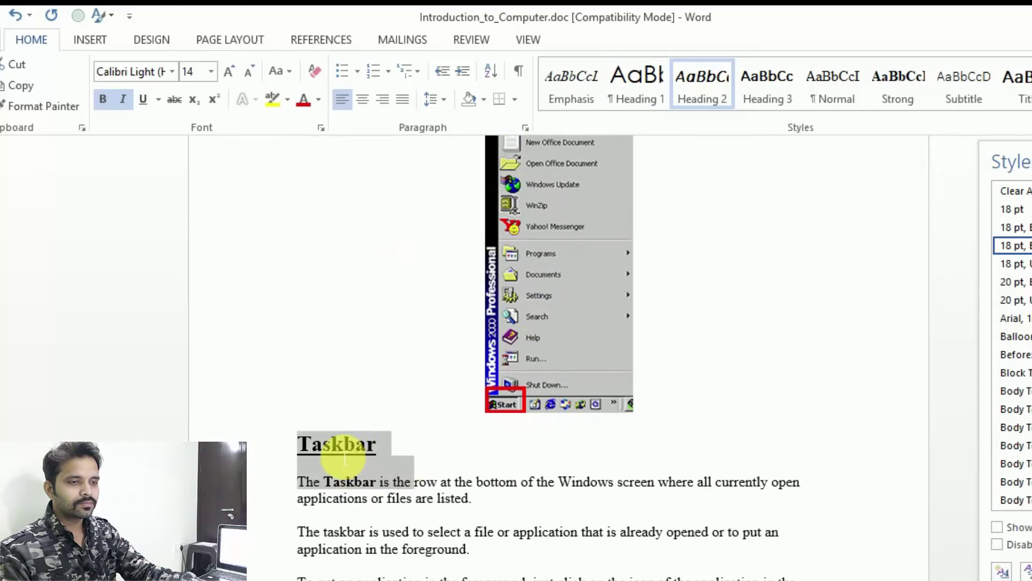
{"action": "left_click", "coordinate": [712, 99]}
{"action": "scroll", "coordinate": [495, 369], "scroll_direction": "down", "scroll_amount": 3}
{"action": "scroll", "coordinate": [414, 471], "scroll_direction": "down", "scroll_amount": 2}
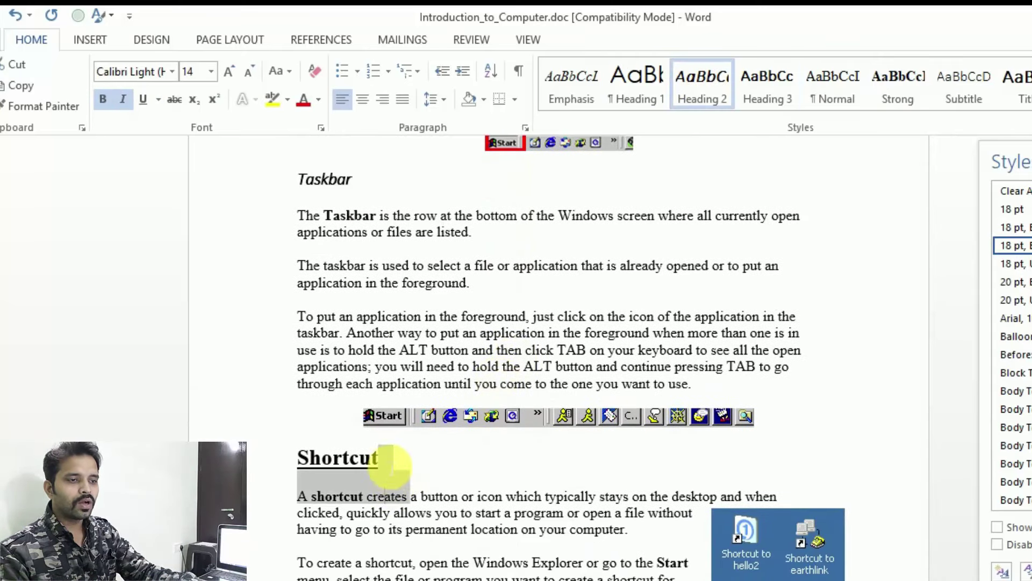
{"action": "triple_click", "coordinate": [392, 461]}
{"action": "left_click_drag", "start_coordinate": [312, 460], "coordinate": [298, 460]}
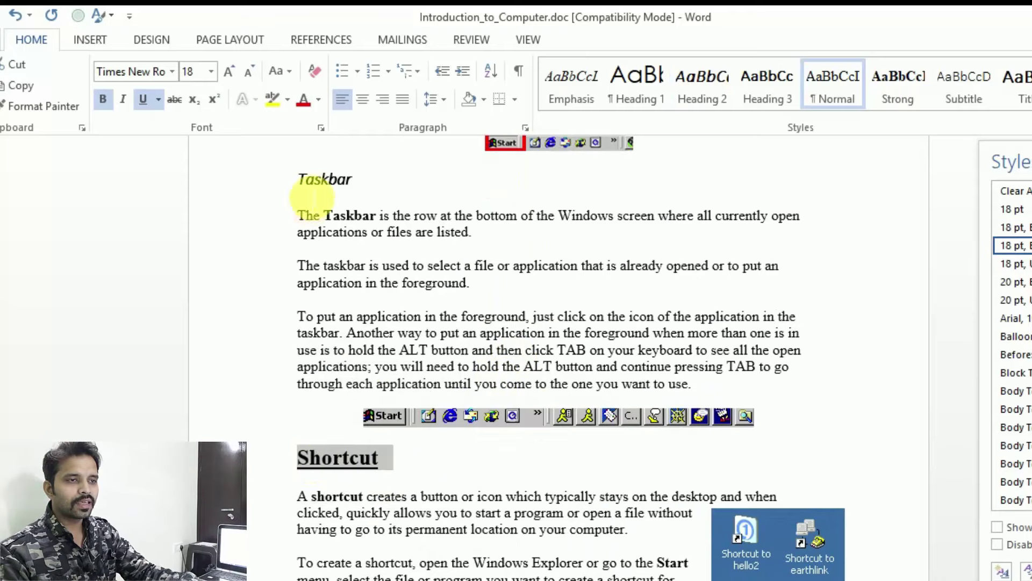
{"action": "left_click", "coordinate": [726, 96]}
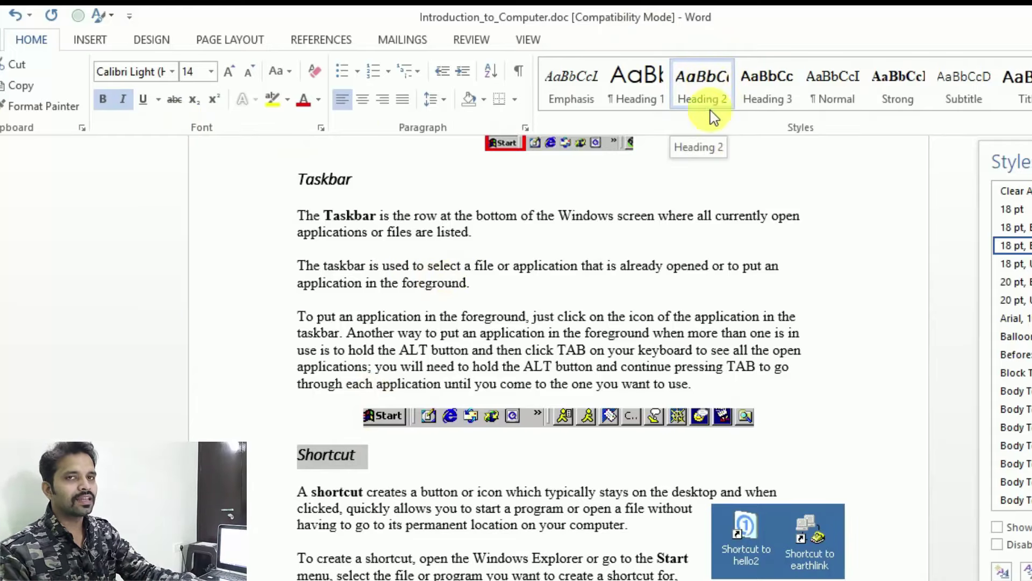
Apply Heading 2 to the Right and Left Click heading
{"action": "scroll", "coordinate": [564, 392], "scroll_direction": "down", "scroll_amount": 1}
{"action": "scroll", "coordinate": [611, 368], "scroll_direction": "down", "scroll_amount": 3}
{"action": "scroll", "coordinate": [595, 414], "scroll_direction": "down", "scroll_amount": 3}
{"action": "scroll", "coordinate": [541, 440], "scroll_direction": "down", "scroll_amount": 4}
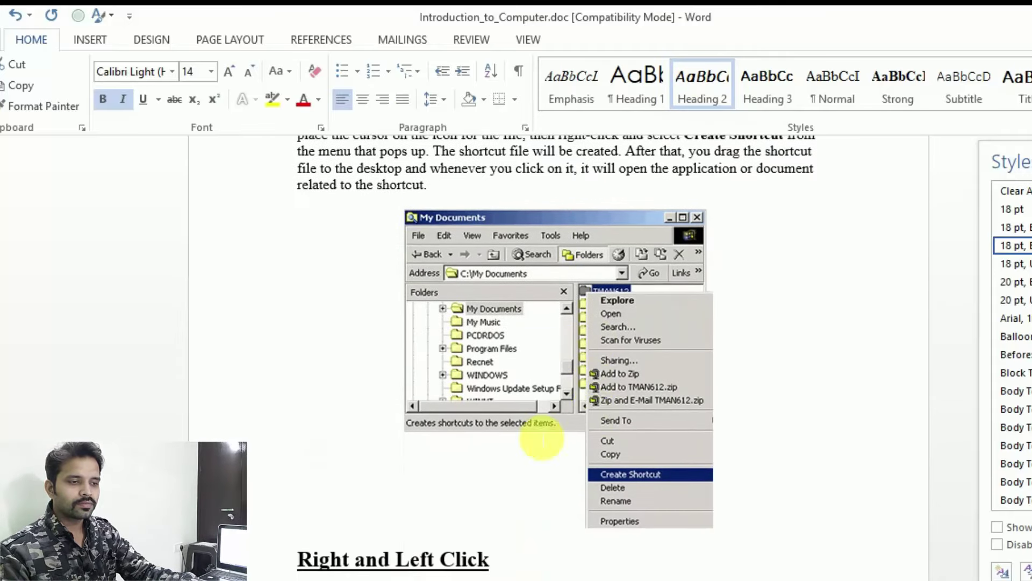
{"action": "triple_click", "coordinate": [414, 567]}
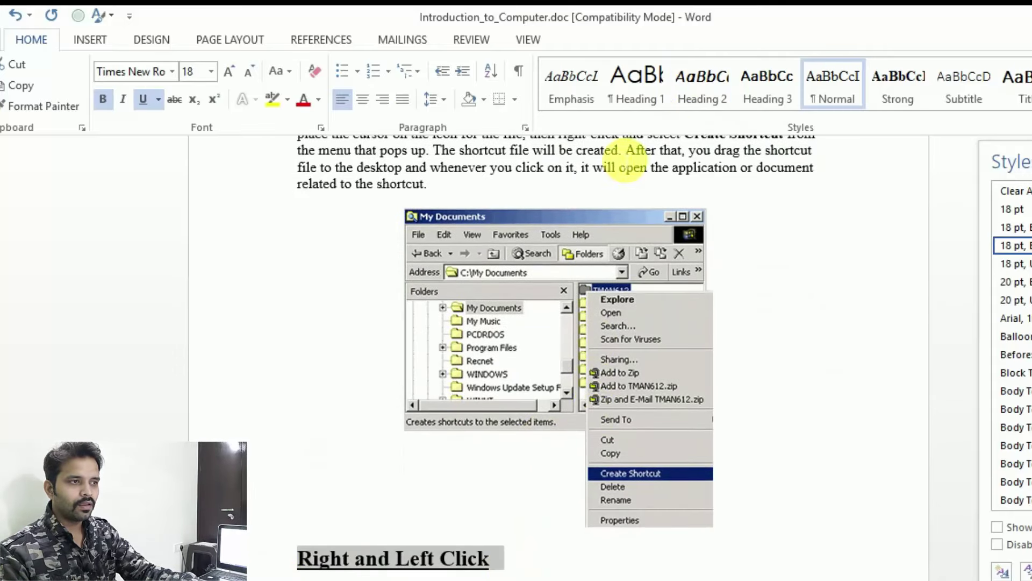
{"action": "left_click", "coordinate": [703, 86]}
{"action": "scroll", "coordinate": [580, 428], "scroll_direction": "down", "scroll_amount": 3}
{"action": "scroll", "coordinate": [583, 426], "scroll_direction": "down", "scroll_amount": 3}
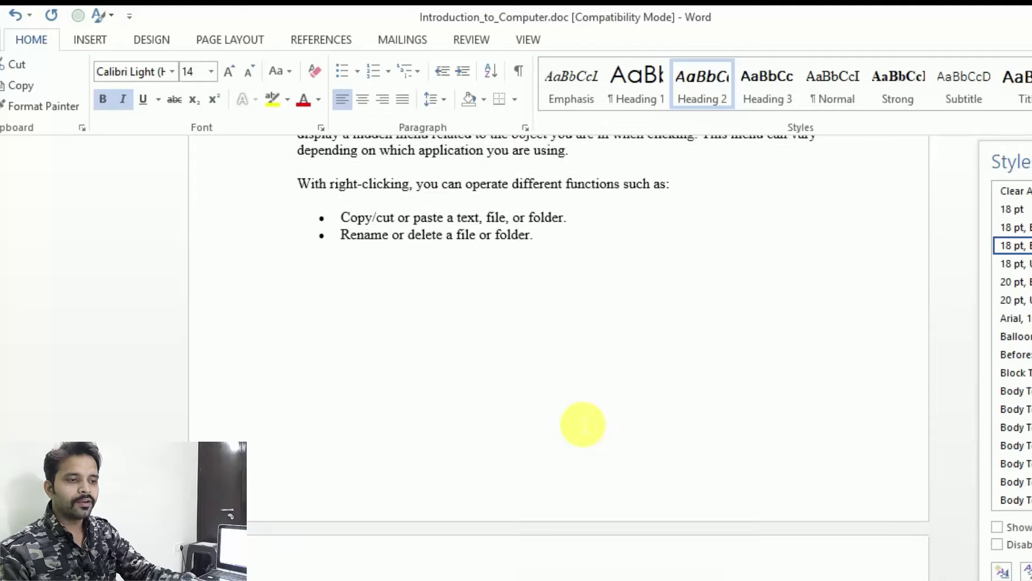
{"action": "scroll", "coordinate": [582, 422], "scroll_direction": "down", "scroll_amount": 3}
{"action": "scroll", "coordinate": [581, 424], "scroll_direction": "down", "scroll_amount": 4}
{"action": "scroll", "coordinate": [580, 425], "scroll_direction": "down", "scroll_amount": 3}
{"action": "triple_click", "coordinate": [366, 386]}
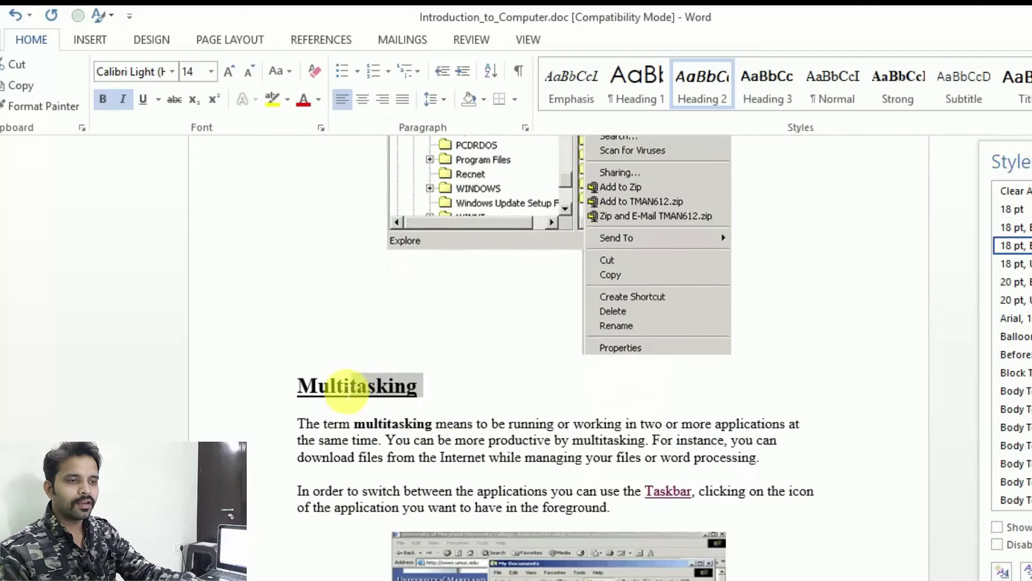
Make Multitasking and Highlight Heading 1 headings, with Highlight in bold
{"action": "left_click", "coordinate": [637, 84]}
{"action": "scroll", "coordinate": [467, 409], "scroll_direction": "down", "scroll_amount": 5}
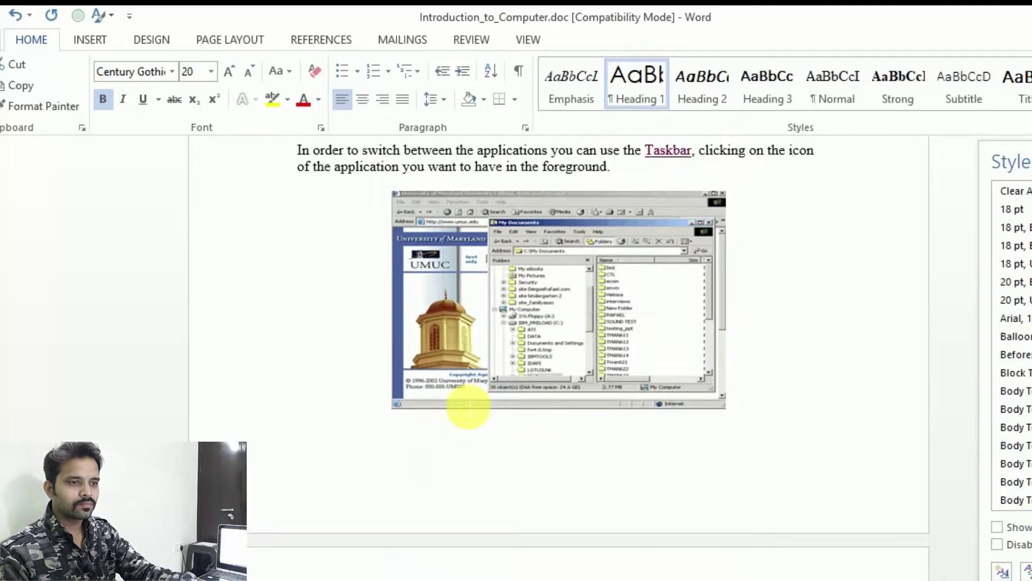
{"action": "scroll", "coordinate": [468, 409], "scroll_direction": "down", "scroll_amount": 5}
{"action": "triple_click", "coordinate": [349, 468]}
{"action": "key", "text": "ctrl+alt+1"}
{"action": "left_click", "coordinate": [103, 100]}
Make 'Copy/Cut and Paste Text' a bold, left-aligned Heading 1
{"action": "scroll", "coordinate": [511, 330], "scroll_direction": "down", "scroll_amount": 6}
{"action": "scroll", "coordinate": [560, 230], "scroll_direction": "down", "scroll_amount": 1}
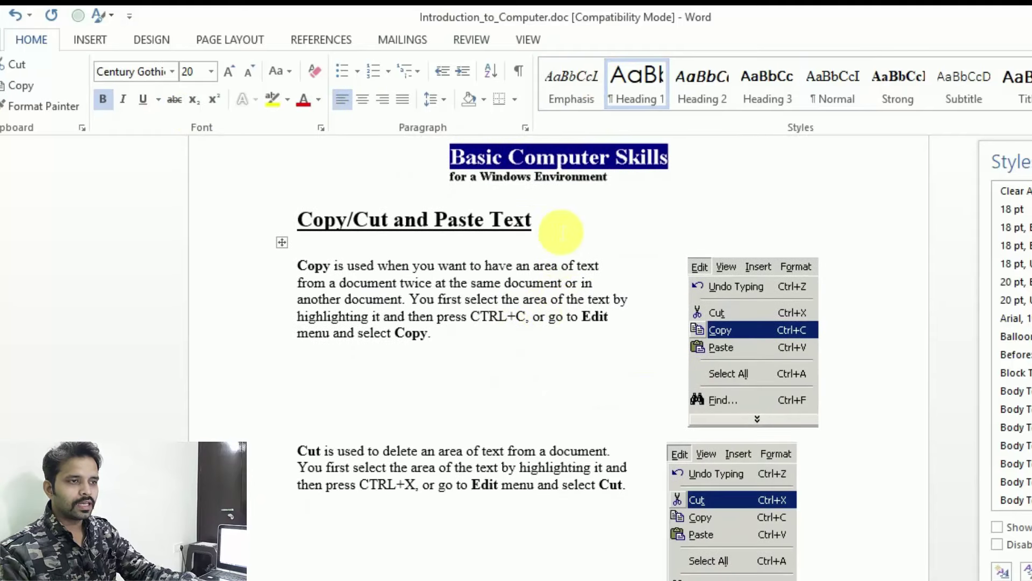
{"action": "left_click_drag", "start_coordinate": [547, 220], "coordinate": [323, 229]}
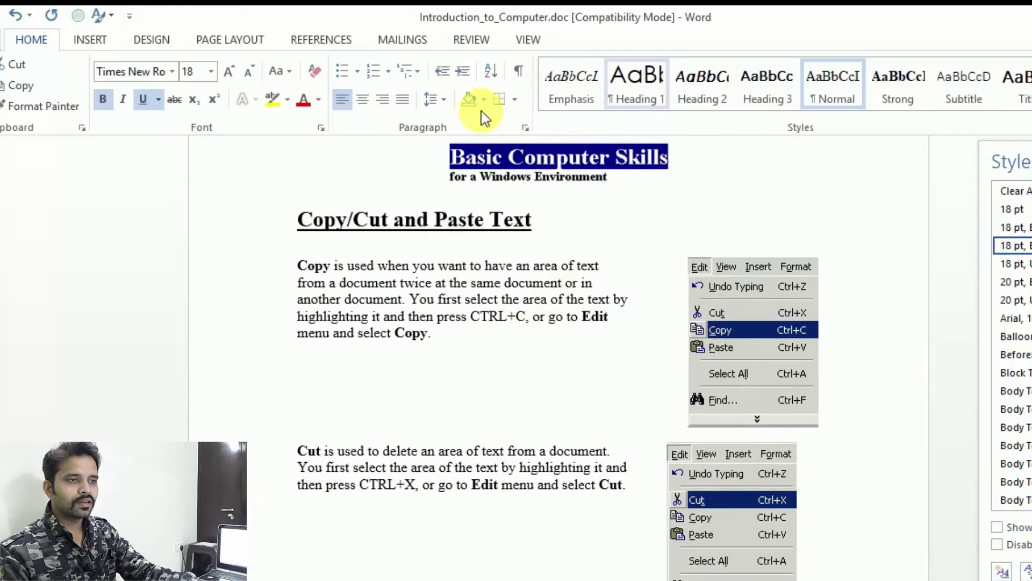
{"action": "key", "text": "ctrl+alt+1"}
{"action": "left_click", "coordinate": [104, 100]}
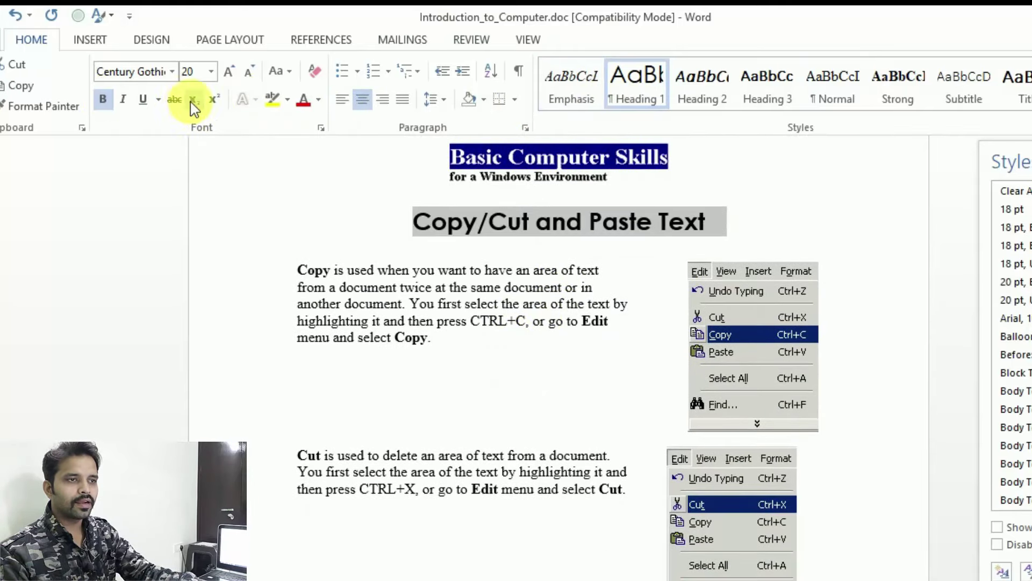
{"action": "left_click", "coordinate": [342, 100]}
Make the Standard and Formatting Toolbars heading bold
{"action": "scroll", "coordinate": [583, 265], "scroll_direction": "down", "scroll_amount": 1}
{"action": "scroll", "coordinate": [590, 276], "scroll_direction": "down", "scroll_amount": 4}
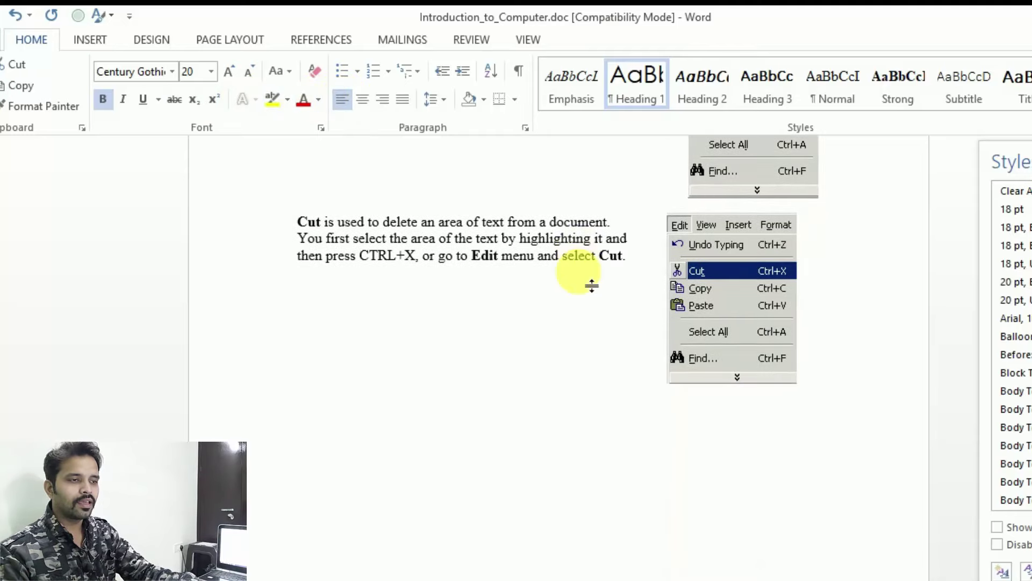
{"action": "scroll", "coordinate": [586, 279], "scroll_direction": "down", "scroll_amount": 5}
{"action": "scroll", "coordinate": [586, 279], "scroll_direction": "down", "scroll_amount": 5}
{"action": "scroll", "coordinate": [585, 276], "scroll_direction": "down", "scroll_amount": 5}
{"action": "scroll", "coordinate": [585, 276], "scroll_direction": "down", "scroll_amount": 4}
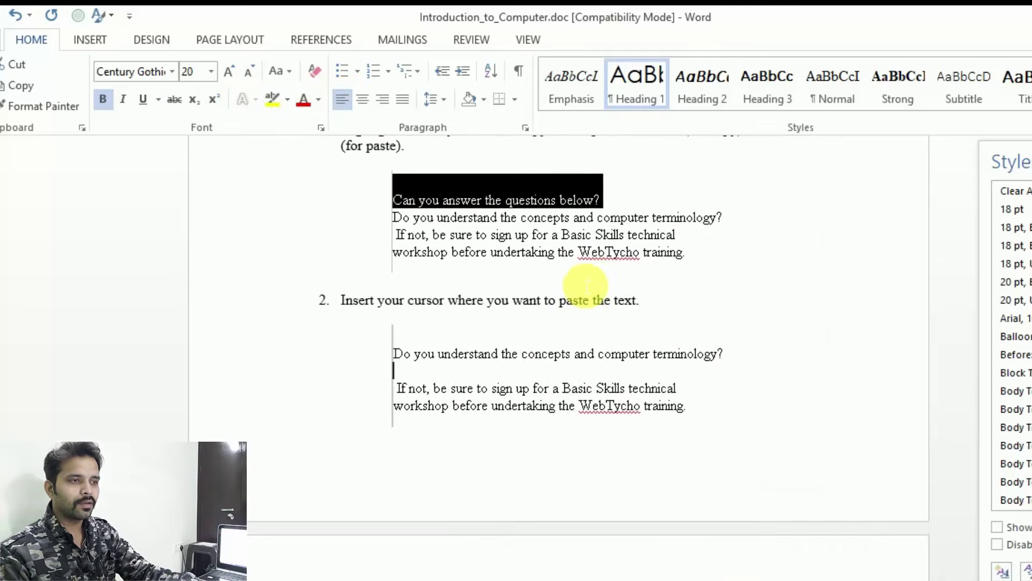
{"action": "scroll", "coordinate": [433, 220], "scroll_direction": "up", "scroll_amount": 2}
{"action": "left_click_drag", "start_coordinate": [433, 220], "coordinate": [288, 150]}
{"action": "scroll", "coordinate": [456, 311], "scroll_direction": "down", "scroll_amount": 5}
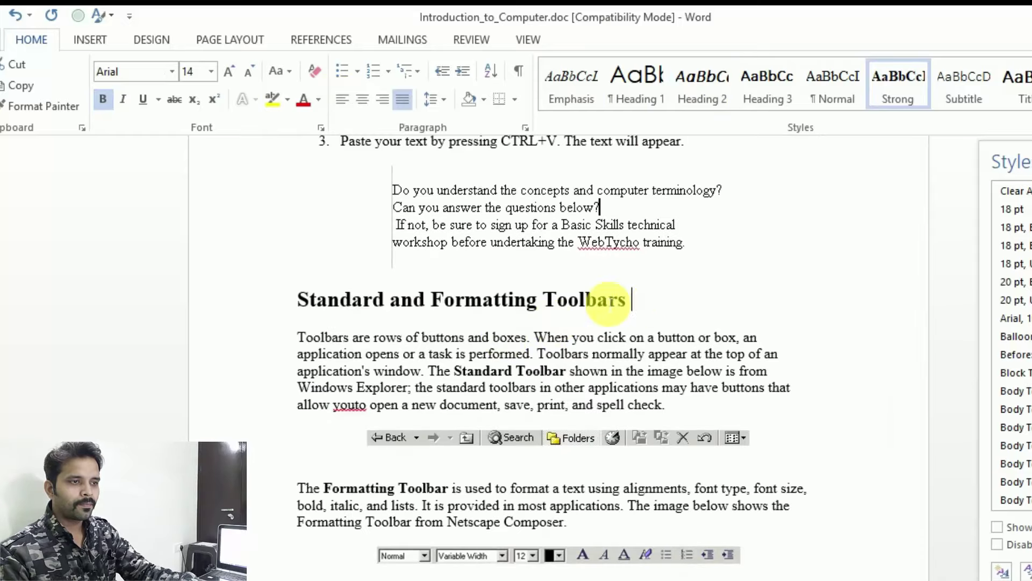
{"action": "left_click_drag", "start_coordinate": [603, 300], "coordinate": [297, 301]}
{"action": "left_click", "coordinate": [102, 99]}
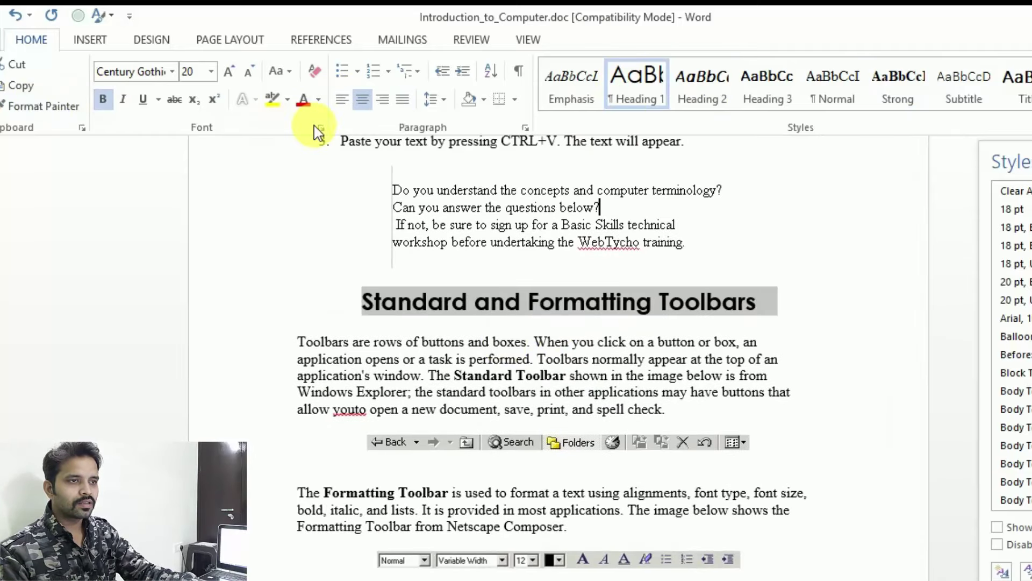
Apply Heading 1 to the 'Save and/or Save As' and 'Print Command' titles
{"action": "scroll", "coordinate": [536, 364], "scroll_direction": "down", "scroll_amount": 4}
{"action": "scroll", "coordinate": [537, 364], "scroll_direction": "down", "scroll_amount": 8}
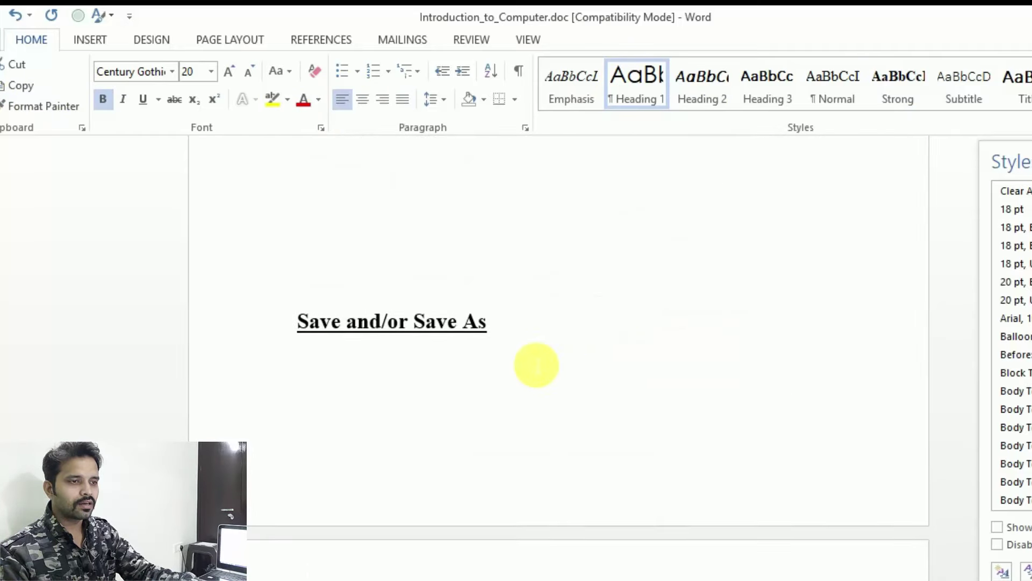
{"action": "left_click_drag", "start_coordinate": [492, 319], "coordinate": [274, 327]}
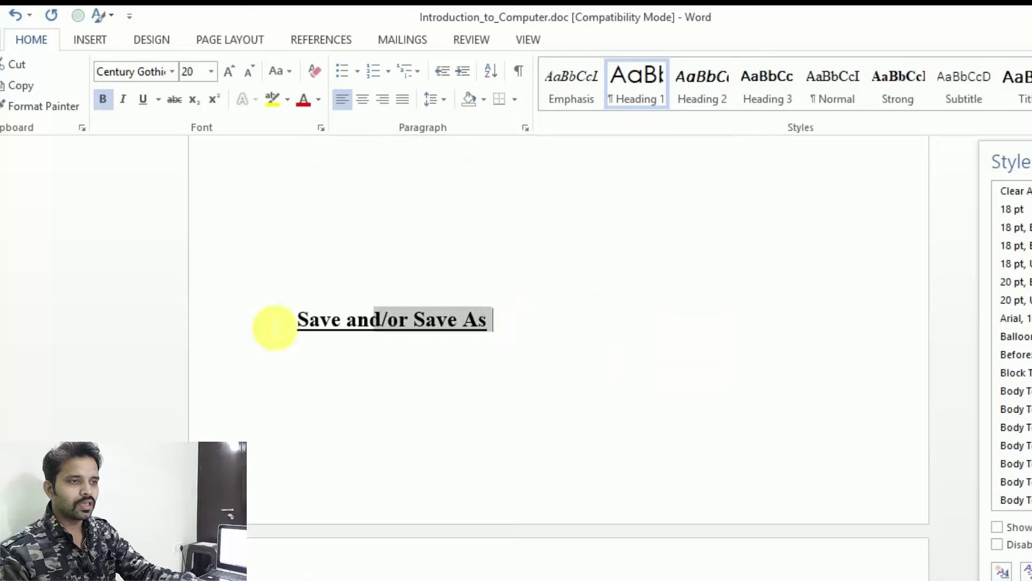
{"action": "left_click", "coordinate": [636, 90]}
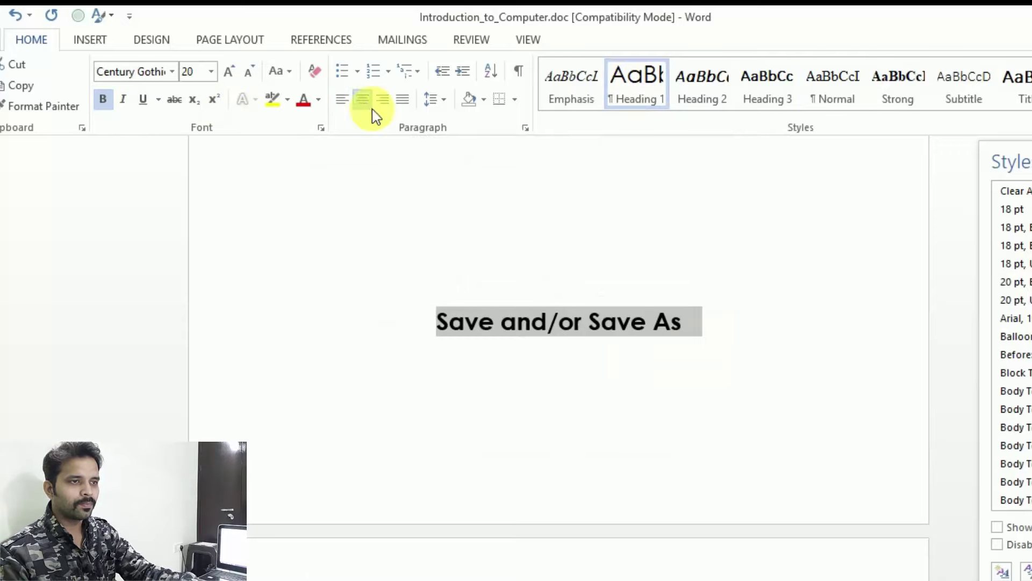
{"action": "scroll", "coordinate": [583, 327], "scroll_direction": "down", "scroll_amount": 5}
{"action": "left_click", "coordinate": [290, 398]}
{"action": "left_click", "coordinate": [636, 90]}
Apply Heading 1 to the 'New Folder' and 'Copy/Move Files' titles
{"action": "scroll", "coordinate": [493, 316], "scroll_direction": "down", "scroll_amount": 5}
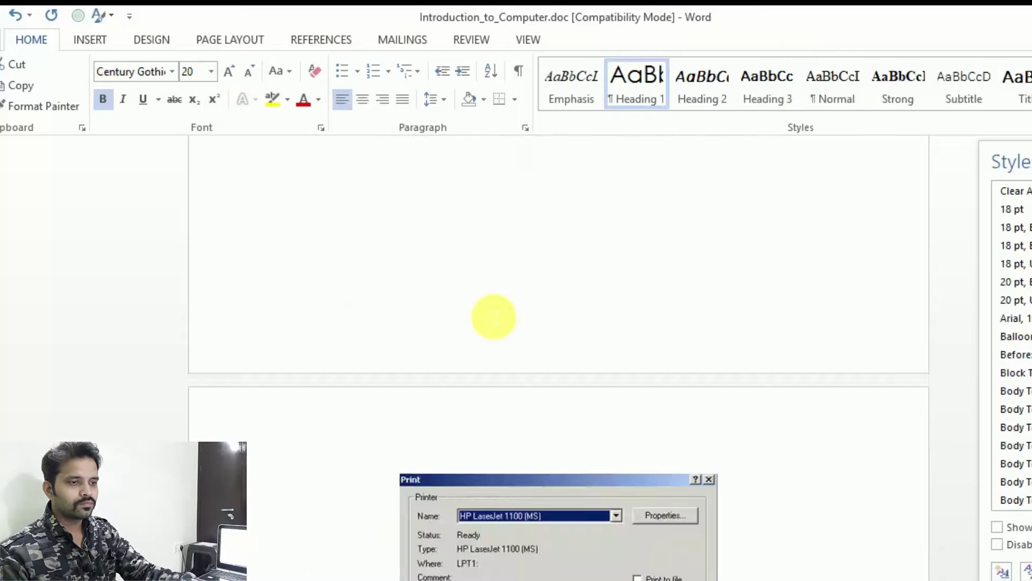
{"action": "scroll", "coordinate": [493, 316], "scroll_direction": "down", "scroll_amount": 5}
{"action": "left_click", "coordinate": [293, 246]}
{"action": "left_click", "coordinate": [636, 91]}
{"action": "scroll", "coordinate": [472, 172], "scroll_direction": "down", "scroll_amount": 8}
{"action": "triple_click", "coordinate": [486, 376]}
{"action": "left_click", "coordinate": [636, 90]}
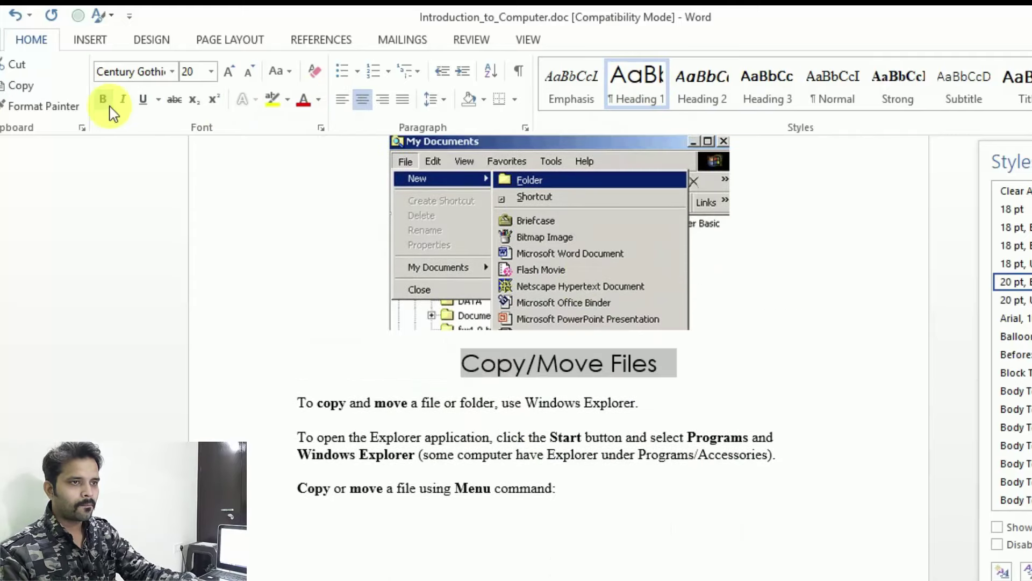
Apply Heading 1 to the 'Drag and Drop' and 'File Extensions' titles
{"action": "scroll", "coordinate": [538, 307], "scroll_direction": "down", "scroll_amount": 8}
{"action": "scroll", "coordinate": [538, 307], "scroll_direction": "down", "scroll_amount": 5}
{"action": "triple_click", "coordinate": [472, 322]}
{"action": "left_click", "coordinate": [636, 90]}
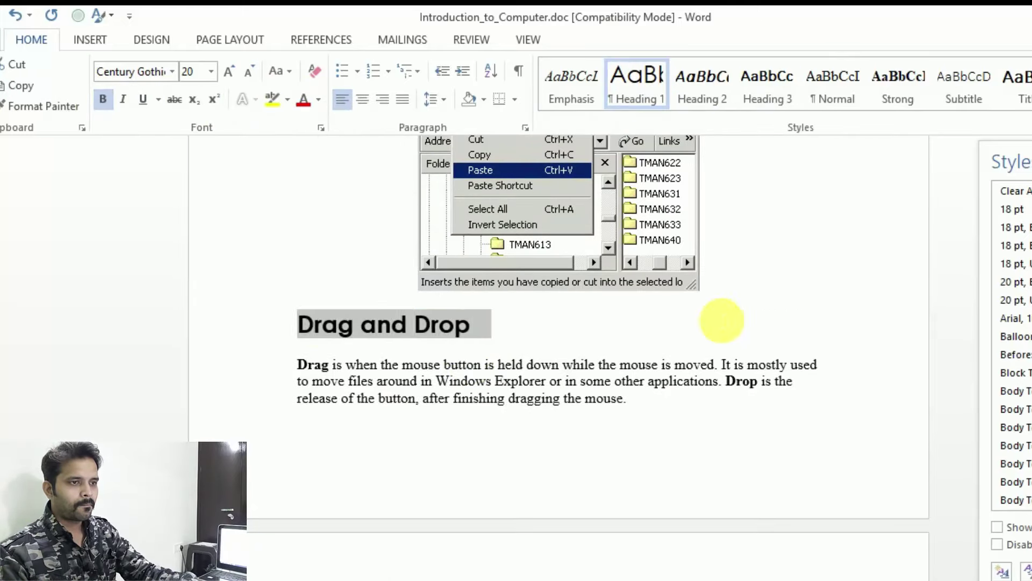
{"action": "scroll", "coordinate": [726, 331], "scroll_direction": "down", "scroll_amount": 10}
{"action": "scroll", "coordinate": [726, 331], "scroll_direction": "down", "scroll_amount": 3}
{"action": "triple_click", "coordinate": [366, 340]}
{"action": "left_click", "coordinate": [636, 91]}
Apply Heading 1 to 'Hard Drive and Floppy Drive' and 'Rename/Delete a Folder or File'
{"action": "scroll", "coordinate": [511, 300], "scroll_direction": "down", "scroll_amount": 5}
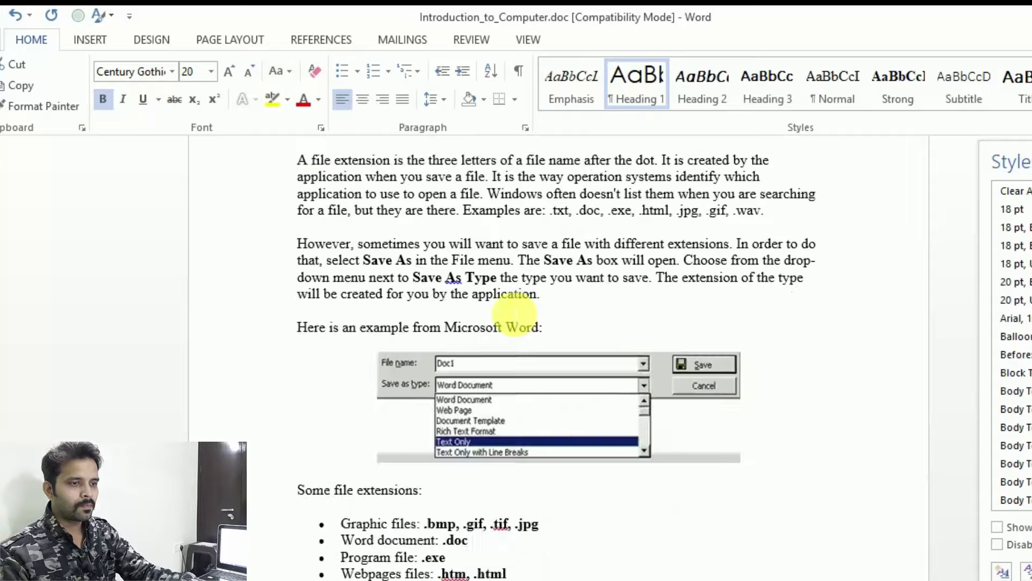
{"action": "scroll", "coordinate": [538, 253], "scroll_direction": "down", "scroll_amount": 10}
{"action": "triple_click", "coordinate": [576, 209]}
{"action": "left_click", "coordinate": [637, 90]}
{"action": "scroll", "coordinate": [719, 396], "scroll_direction": "down", "scroll_amount": 2}
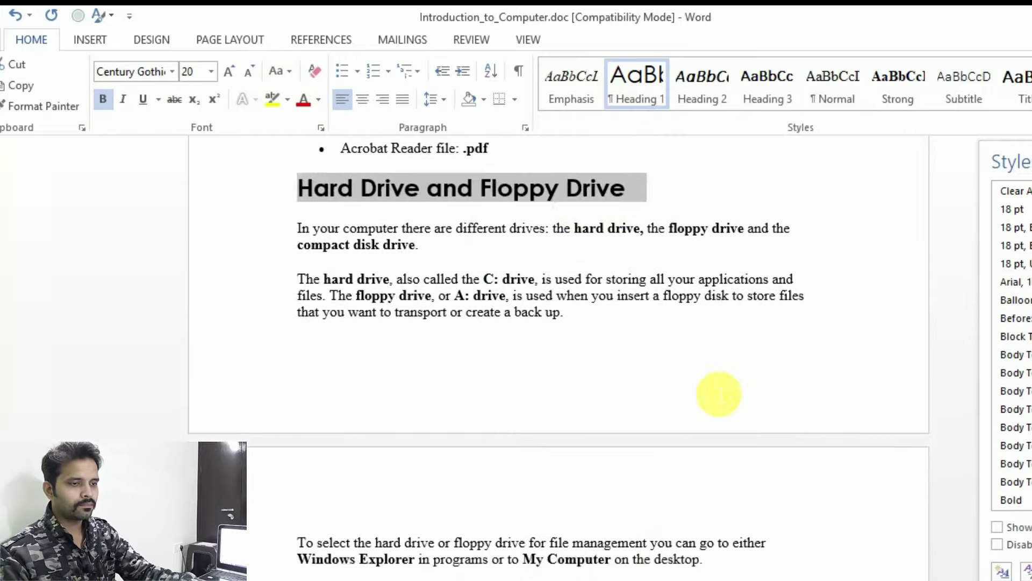
{"action": "scroll", "coordinate": [703, 404], "scroll_direction": "down", "scroll_amount": 10}
{"action": "scroll", "coordinate": [484, 322], "scroll_direction": "down", "scroll_amount": 5}
{"action": "triple_click", "coordinate": [329, 265]}
{"action": "left_click", "coordinate": [636, 91]}
{"action": "scroll", "coordinate": [576, 339], "scroll_direction": "down", "scroll_amount": 5}
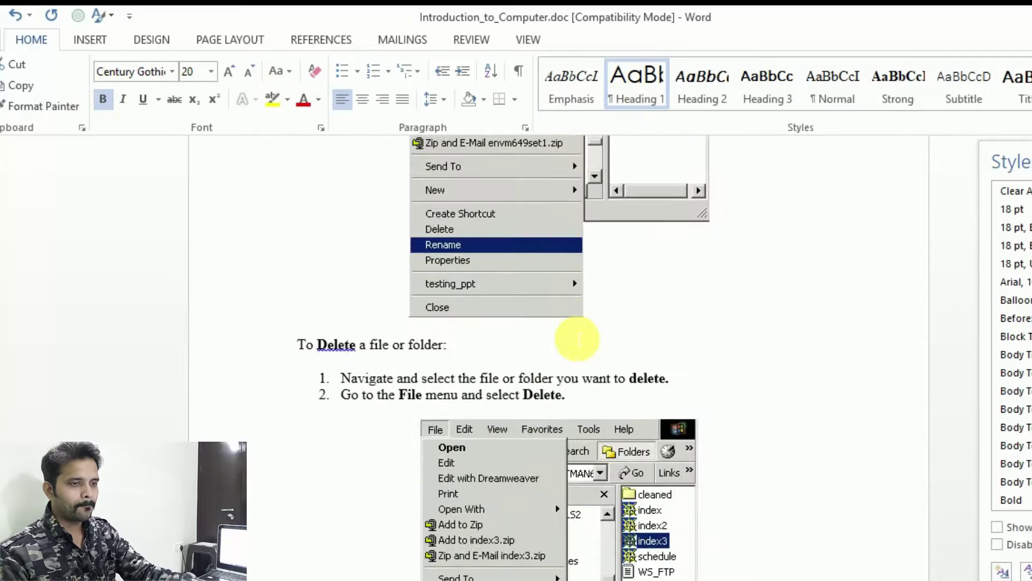
{"action": "scroll", "coordinate": [576, 339], "scroll_direction": "down", "scroll_amount": 10}
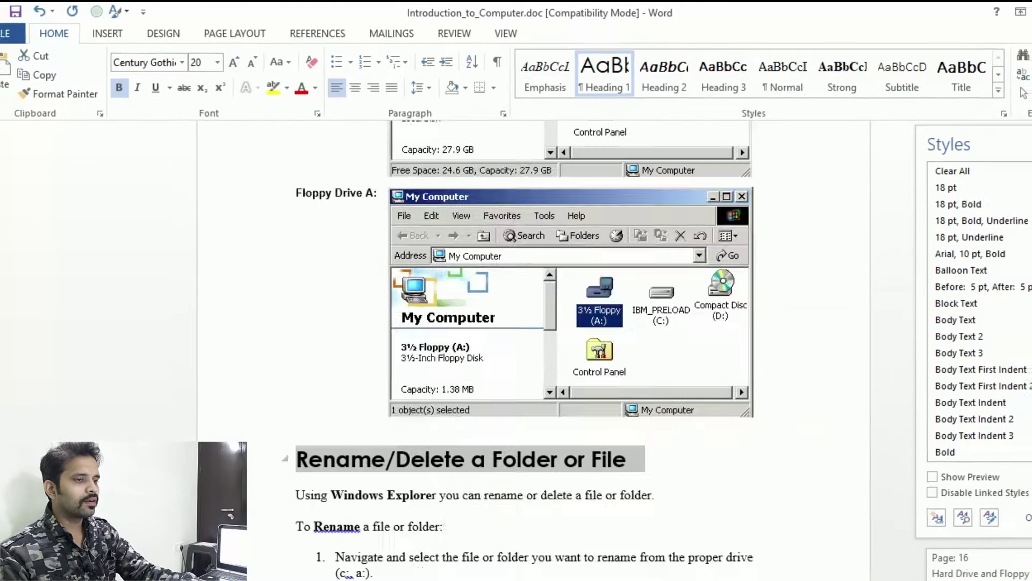
{"action": "scroll", "coordinate": [1028, 175], "scroll_direction": "down", "scroll_amount": 10}
{"action": "scroll", "coordinate": [1028, 174], "scroll_direction": "down", "scroll_amount": 10}
{"action": "scroll", "coordinate": [1028, 174], "scroll_direction": "down", "scroll_amount": 10}
{"action": "scroll", "coordinate": [1029, 174], "scroll_direction": "up", "scroll_amount": 10}
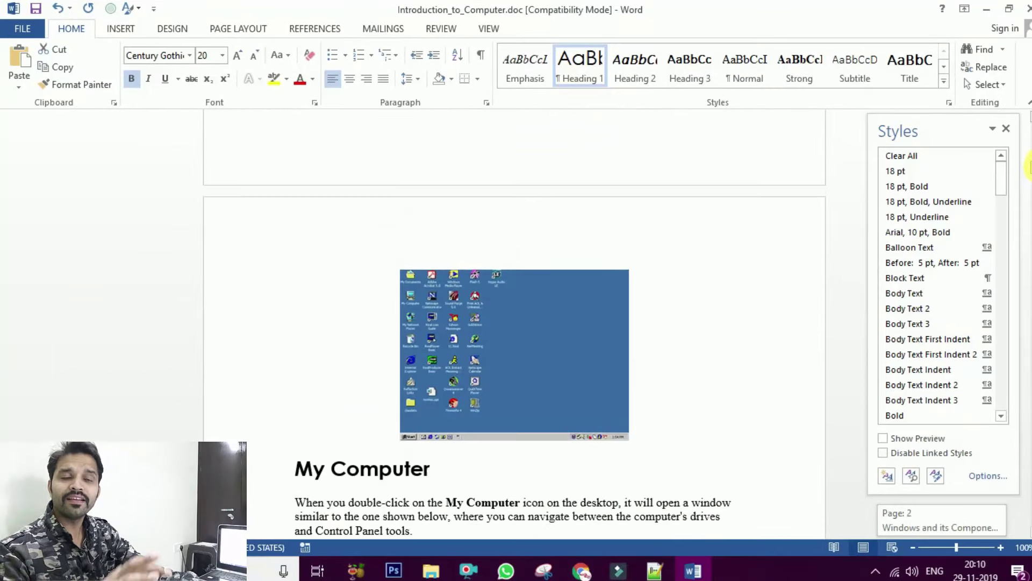
{"action": "scroll", "coordinate": [1028, 167], "scroll_direction": "up", "scroll_amount": 10}
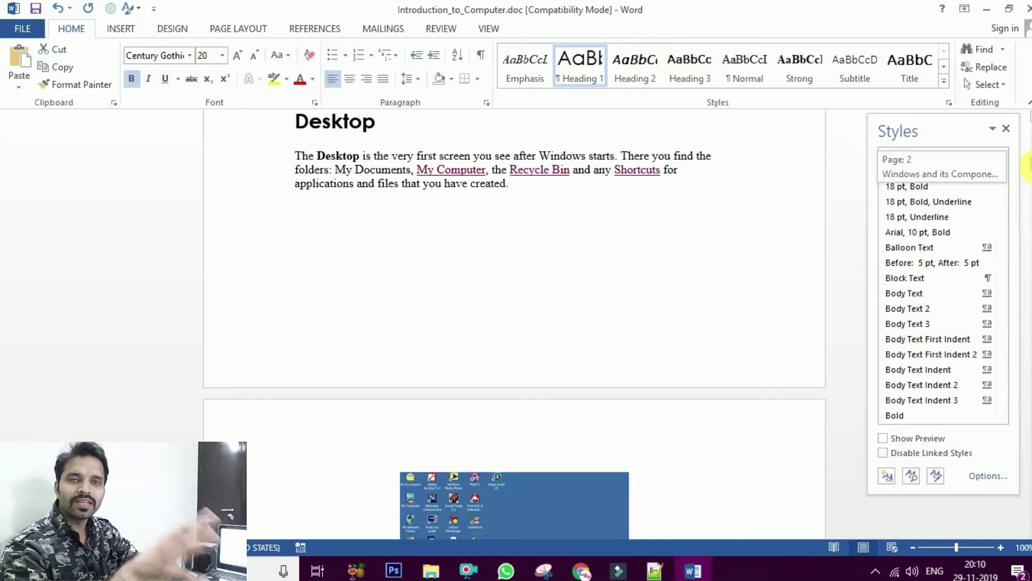
Drag the scrollbar back up to reach the blank page 1 at the top
{"action": "scroll", "coordinate": [1028, 167], "scroll_direction": "up", "scroll_amount": 2}
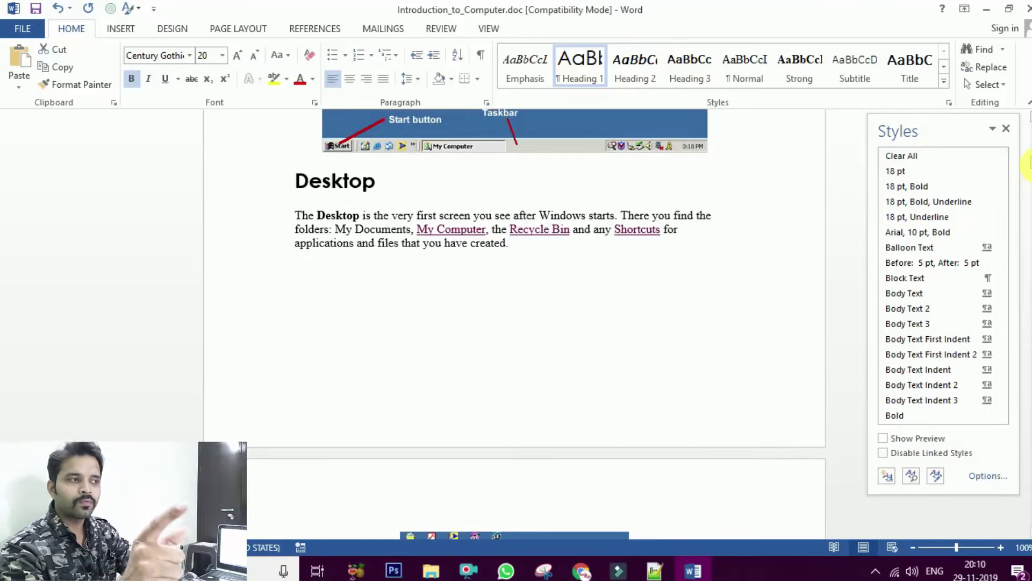
{"action": "mouse_move", "coordinate": [1028, 166]}
{"action": "left_mouse_down"}
{"action": "mouse_move", "coordinate": [1028, 121]}
{"action": "mouse_move", "coordinate": [976, 167]}
{"action": "left_mouse_up"}
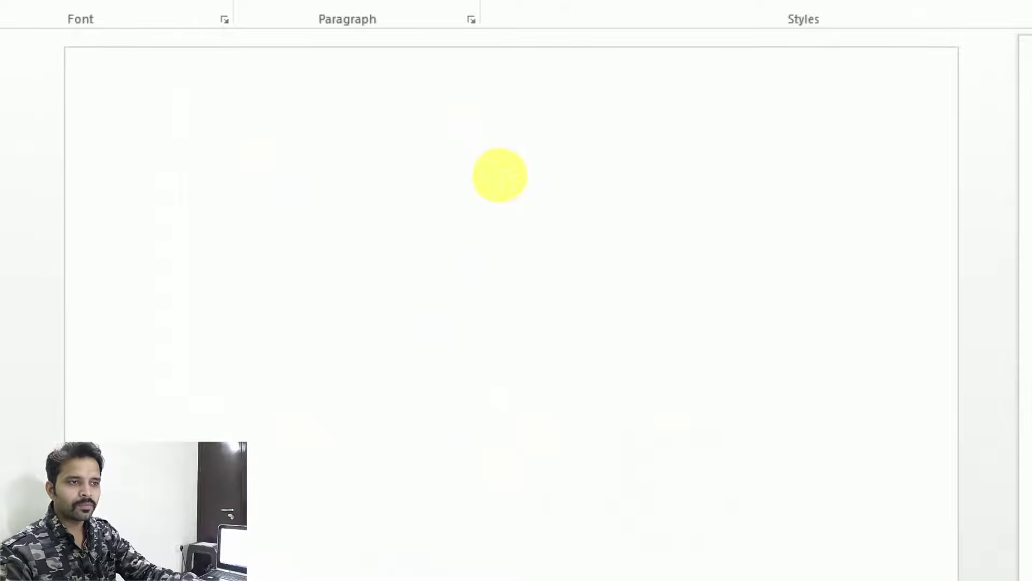
With the cursor on blank page 1, open the References tab's Table of Contents gallery
{"action": "left_click", "coordinate": [217, 178]}
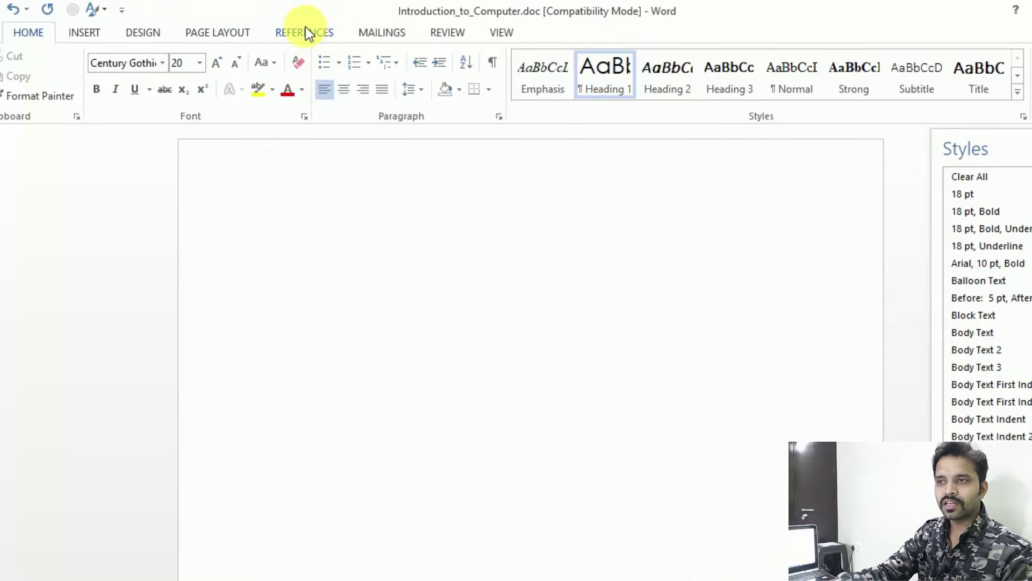
{"action": "left_click", "coordinate": [323, 33]}
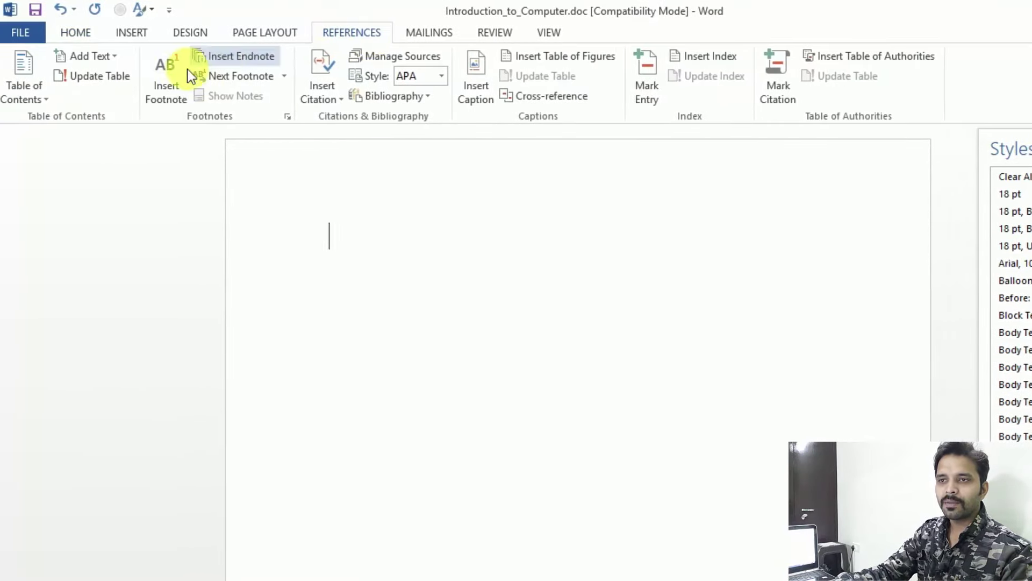
{"action": "left_click", "coordinate": [34, 95]}
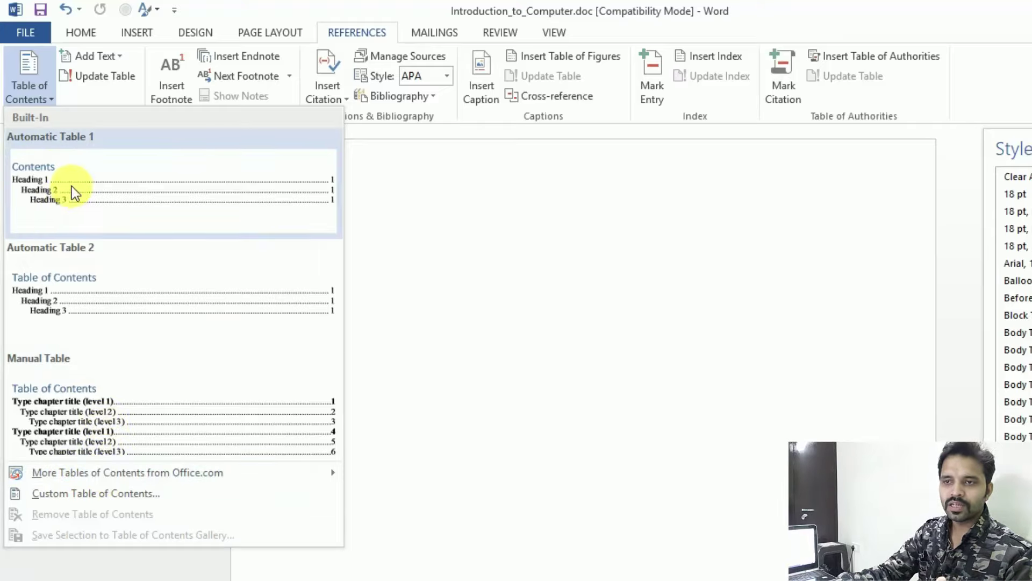
Insert Automatic Table 2 on page 1 and review the generated headings and page numbers
{"action": "left_click", "coordinate": [85, 299]}
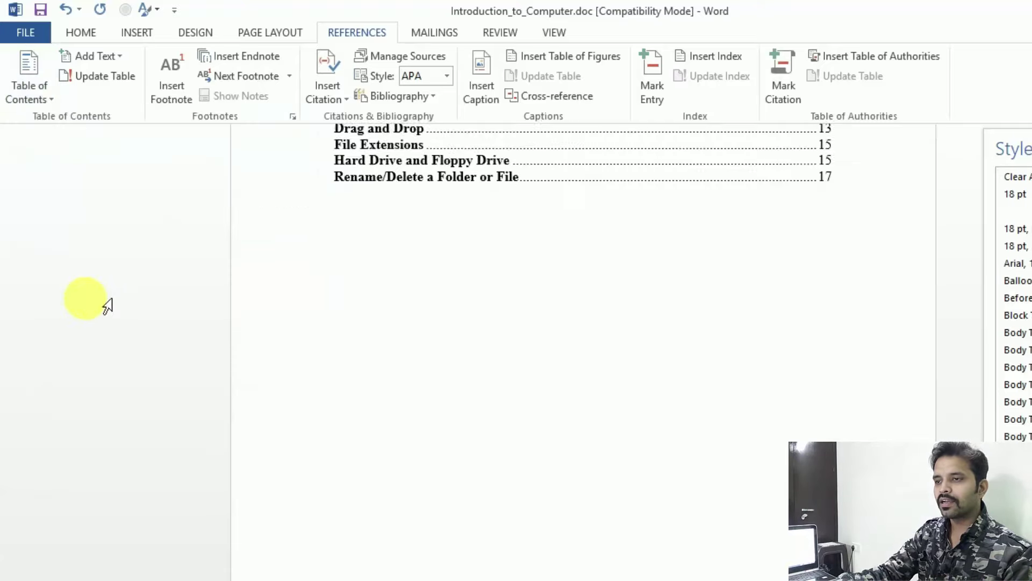
{"action": "scroll", "coordinate": [739, 297], "scroll_direction": "up", "scroll_amount": 5}
{"action": "scroll", "coordinate": [740, 298], "scroll_direction": "up", "scroll_amount": 2}
{"action": "scroll", "coordinate": [645, 297], "scroll_direction": "up", "scroll_amount": 2}
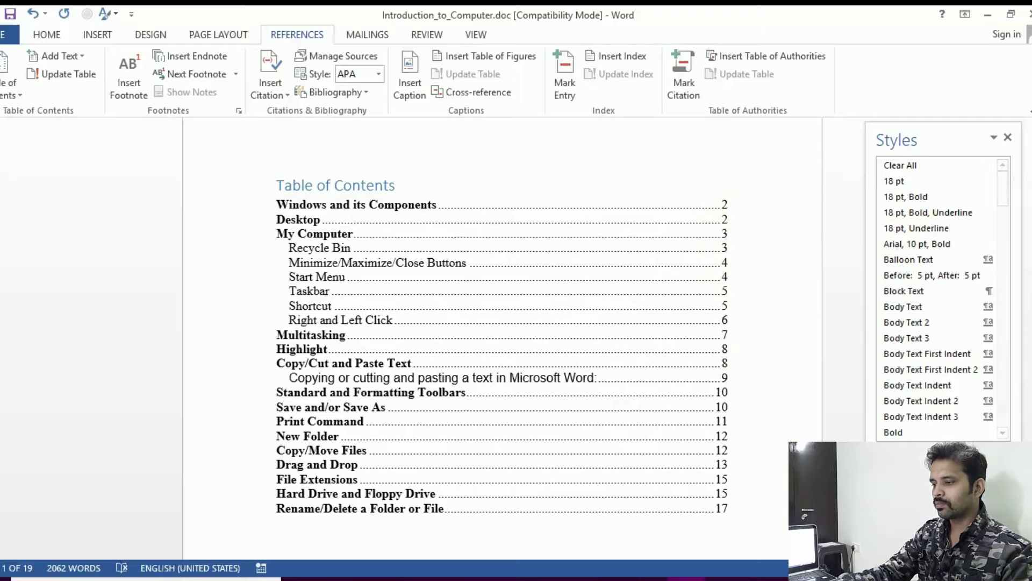
{"action": "scroll", "coordinate": [594, 338], "scroll_direction": "down", "scroll_amount": 2, "text": "ctrl"}
{"action": "scroll", "coordinate": [595, 339], "scroll_direction": "down", "scroll_amount": 2}
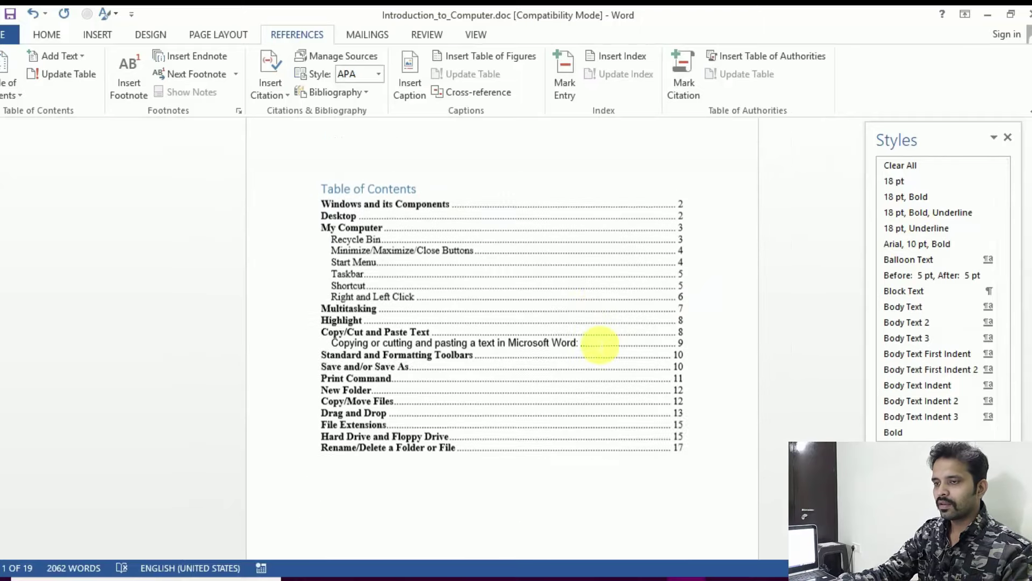
{"action": "scroll", "coordinate": [594, 339], "scroll_direction": "down", "scroll_amount": 3}
{"action": "scroll", "coordinate": [594, 339], "scroll_direction": "down", "scroll_amount": 2}
{"action": "scroll", "coordinate": [595, 339], "scroll_direction": "down", "scroll_amount": 2}
{"action": "scroll", "coordinate": [597, 342], "scroll_direction": "up", "scroll_amount": 3}
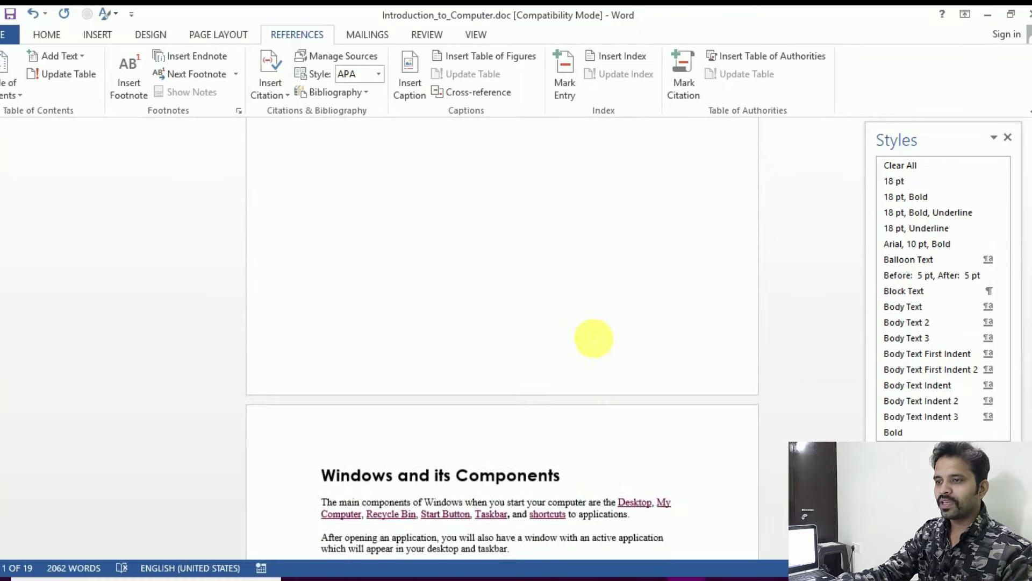
{"action": "scroll", "coordinate": [599, 344], "scroll_direction": "up", "scroll_amount": 3}
{"action": "scroll", "coordinate": [600, 344], "scroll_direction": "up", "scroll_amount": 2}
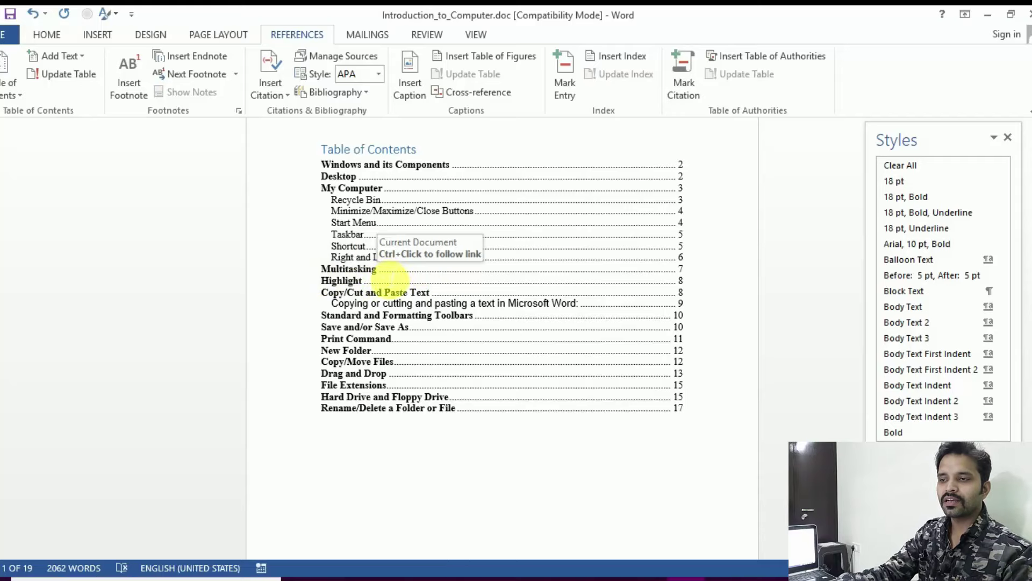
{"action": "scroll", "coordinate": [387, 296], "scroll_direction": "down", "scroll_amount": 1}
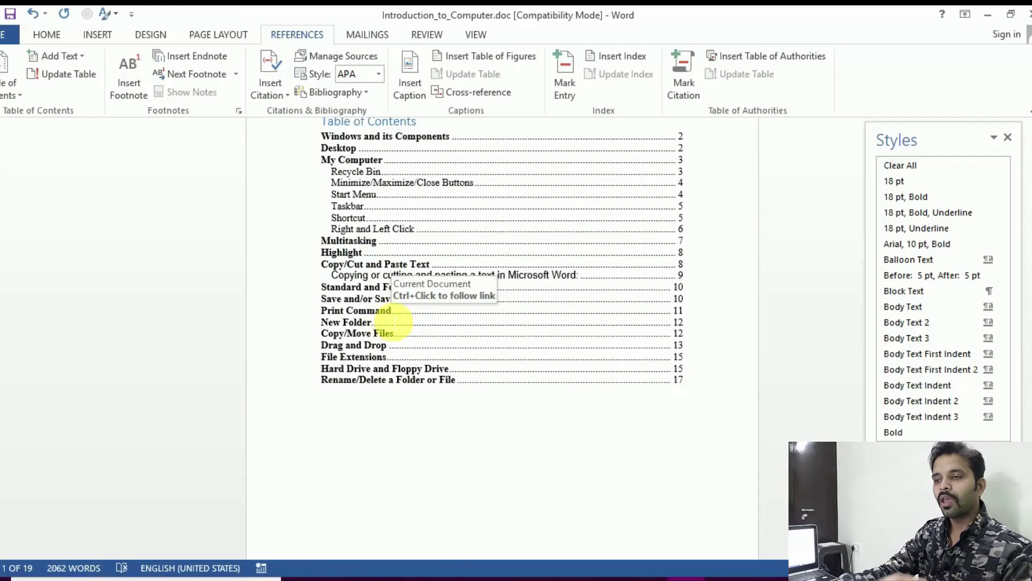
{"action": "scroll", "coordinate": [394, 322], "scroll_direction": "up", "scroll_amount": 3}
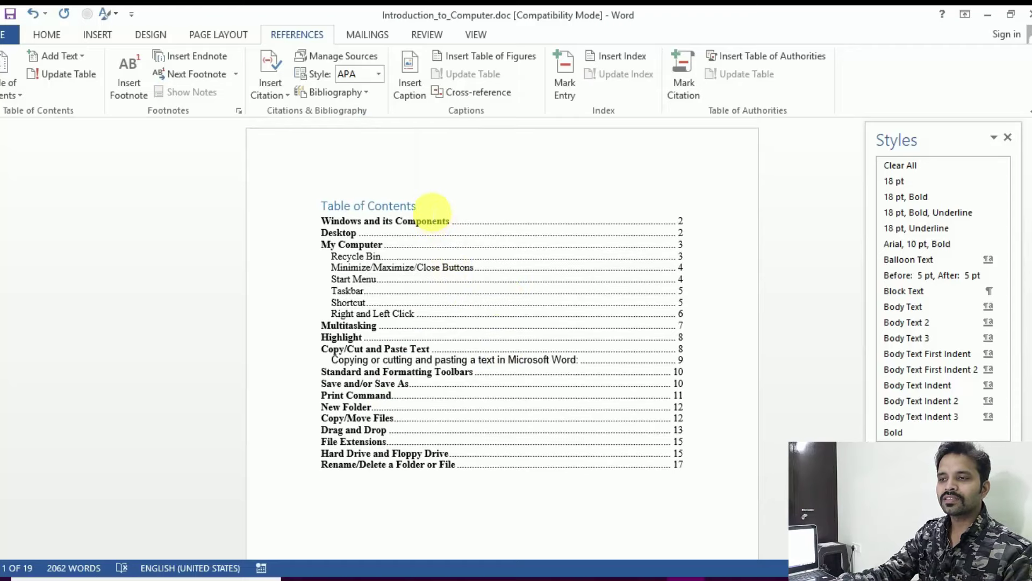
Grow the 'Table of Contents' title font two steps, then click outside the contents
{"action": "left_click_drag", "start_coordinate": [433, 211], "coordinate": [337, 209]}
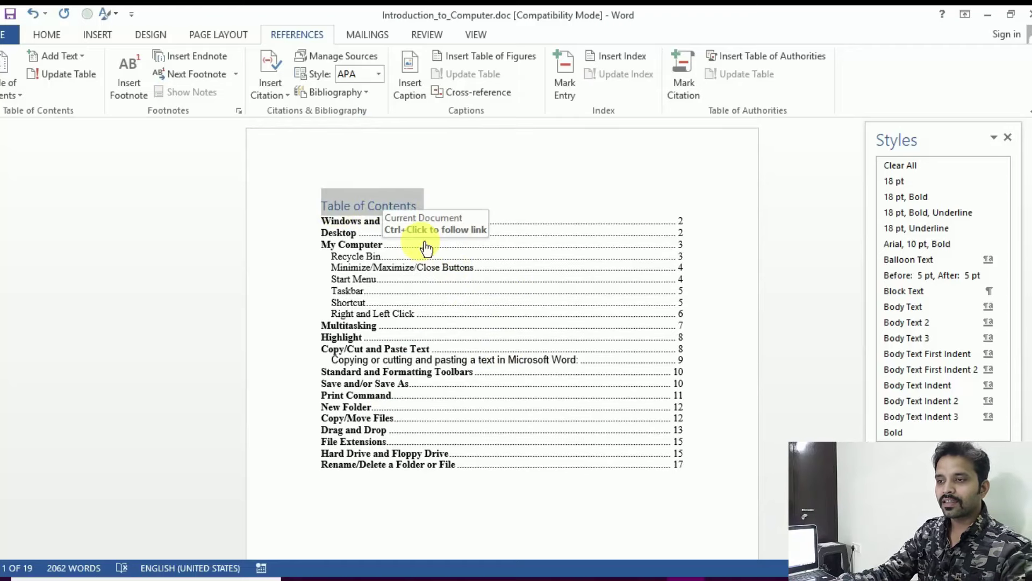
{"action": "key", "text": "ctrl+shift+period"}
{"action": "key", "text": "ctrl+shift+period"}
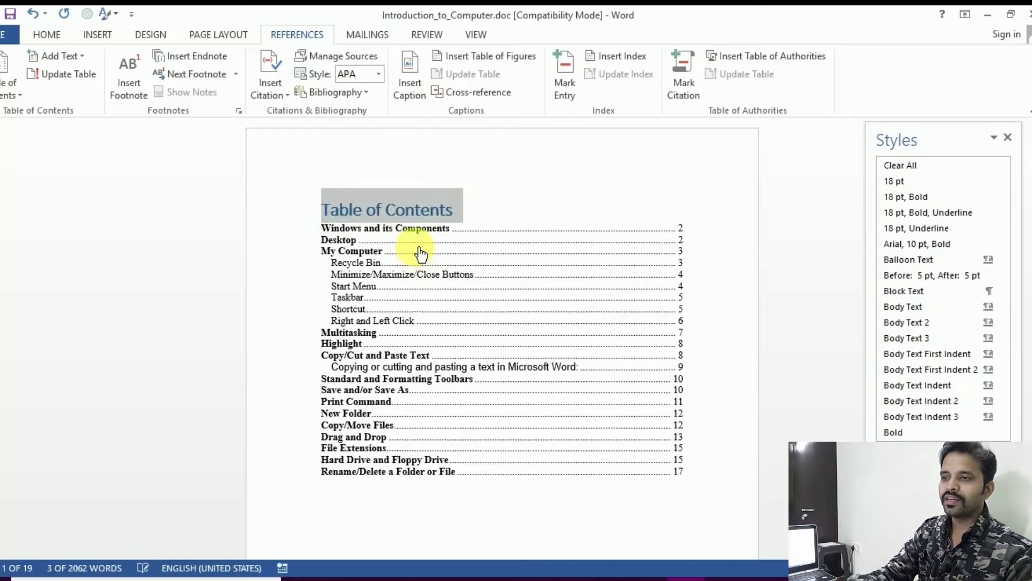
{"action": "key", "text": "ctrl+shift+period"}
{"action": "key", "text": "ctrl+shift+period"}
{"action": "key", "text": "ctrl+shift+period"}
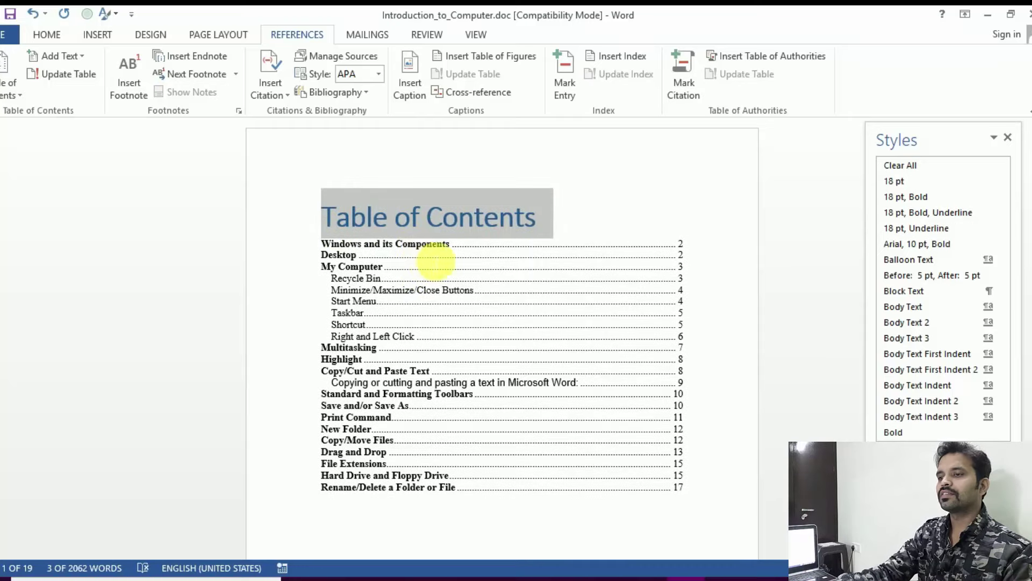
{"action": "left_click", "coordinate": [435, 262]}
{"action": "scroll", "coordinate": [569, 318], "scroll_direction": "down", "scroll_amount": 3}
{"action": "left_click", "coordinate": [520, 441]}
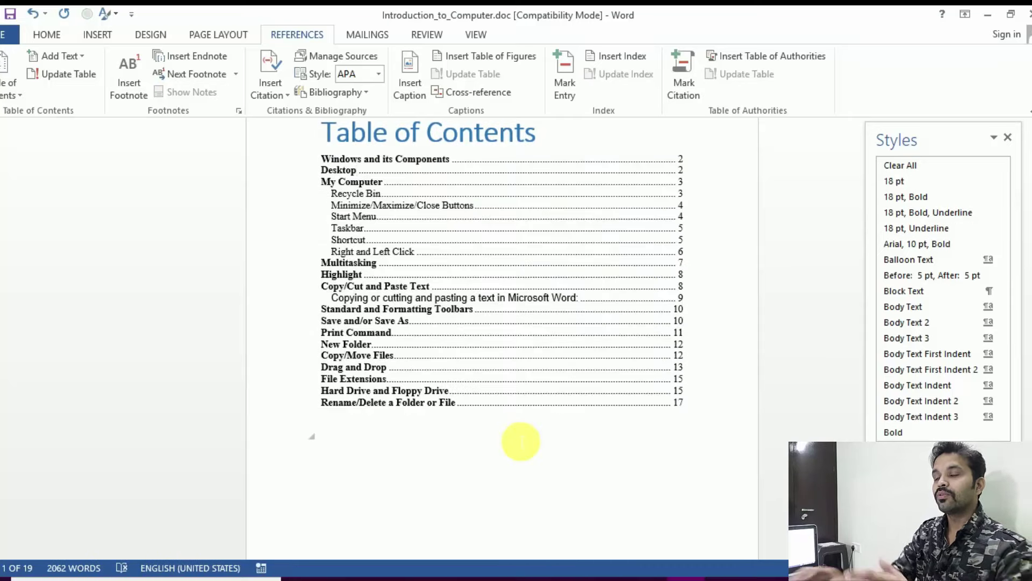